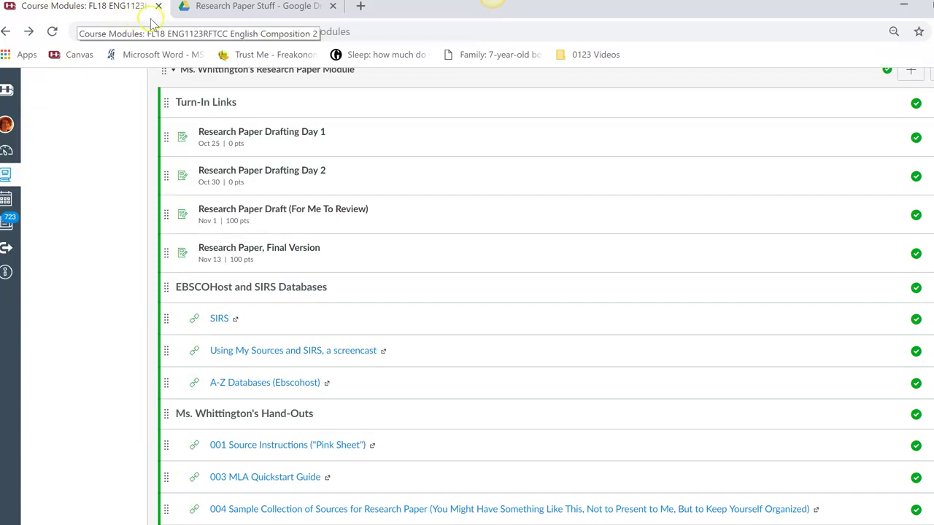
Step: Switch to the Research Paper Stuff folder in Google Drive
click(237, 16)
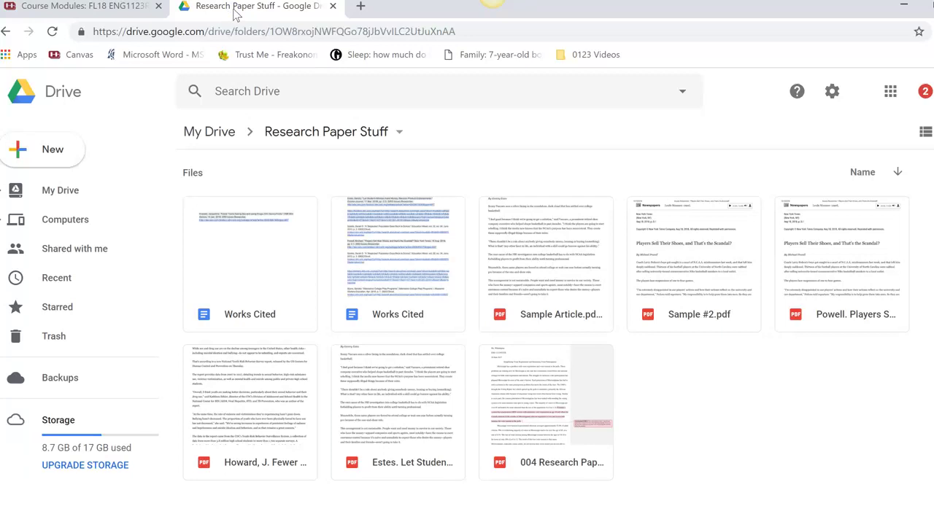
click(49, 157)
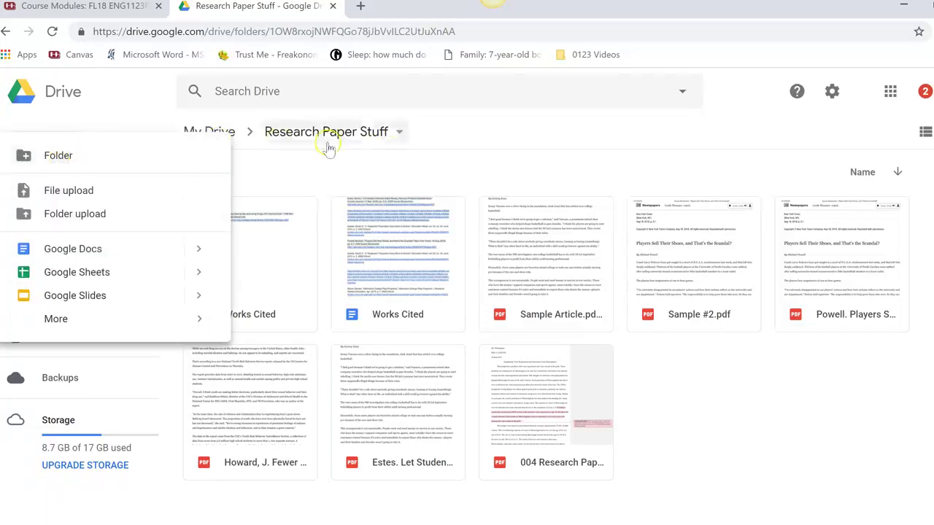
click(453, 146)
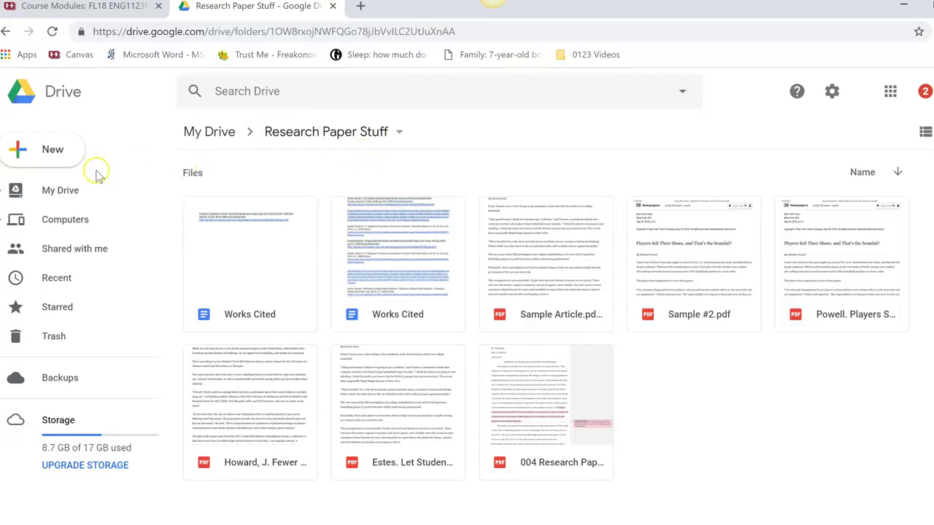
click(44, 156)
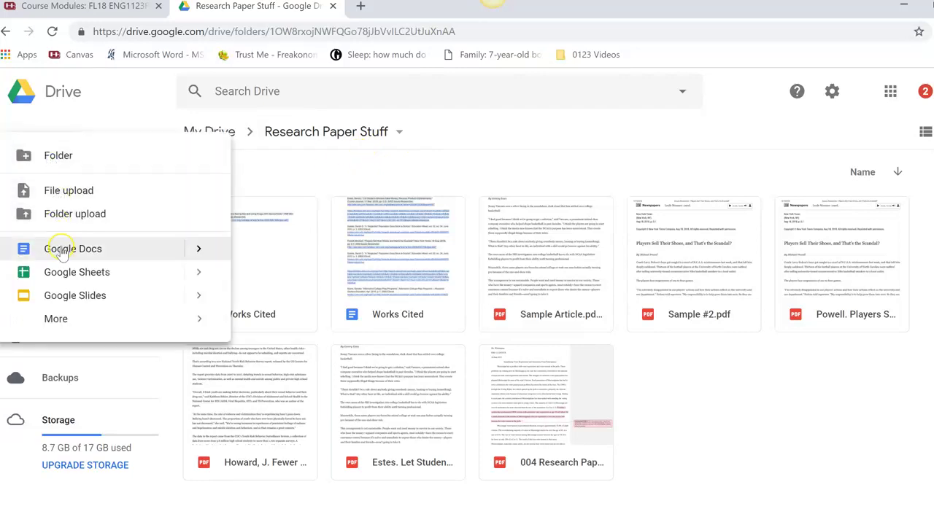
click(554, 138)
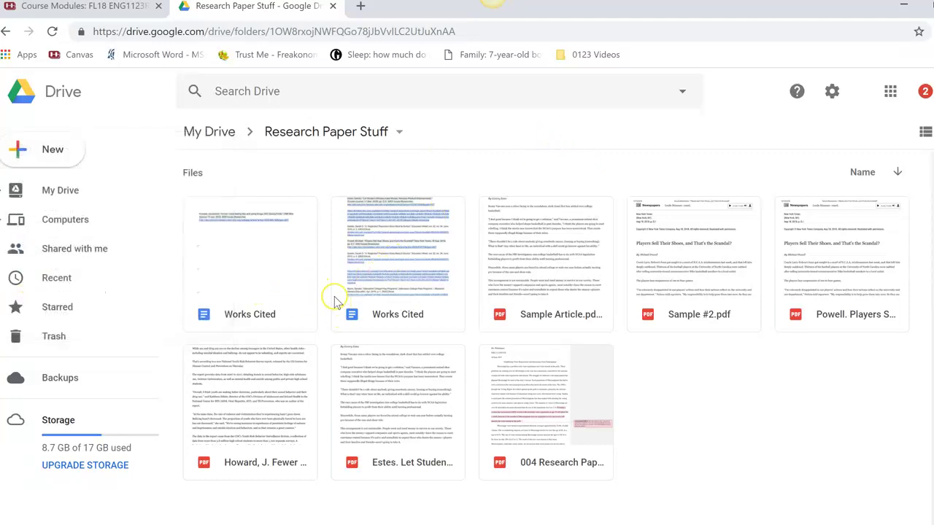
Step: Open the first Works Cited document in the Research Paper Stuff folder
click(253, 256)
double_click(253, 256)
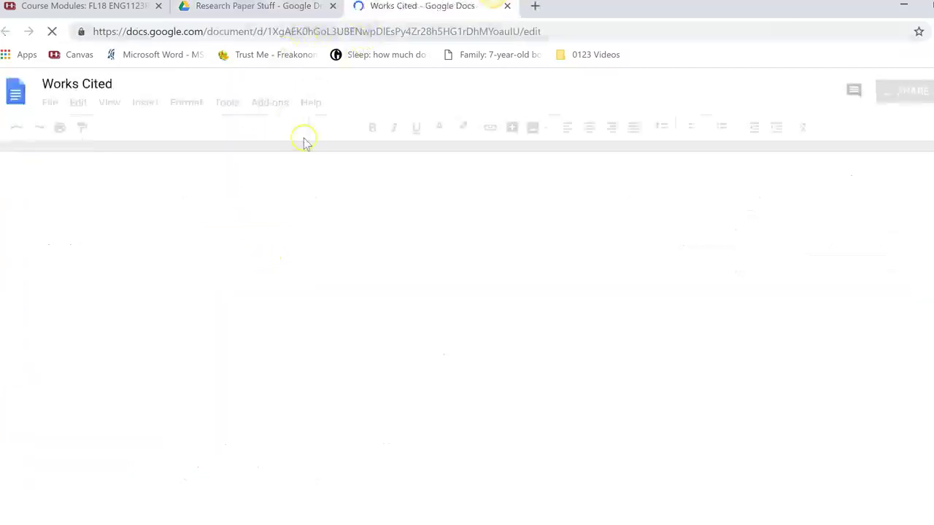
Step: Switch to the Canvas course modules and open the A-Z Databases (Ebscohost) link in a new window
click(73, 8)
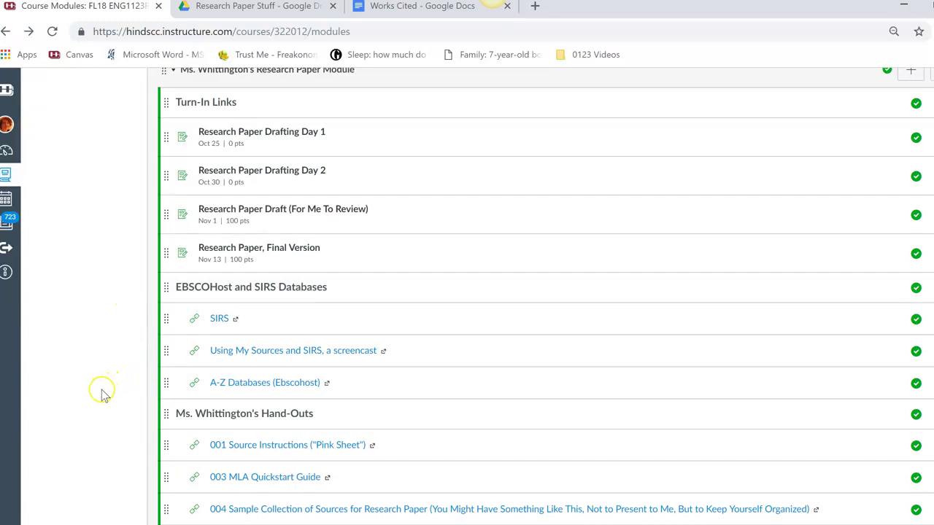
click(231, 385)
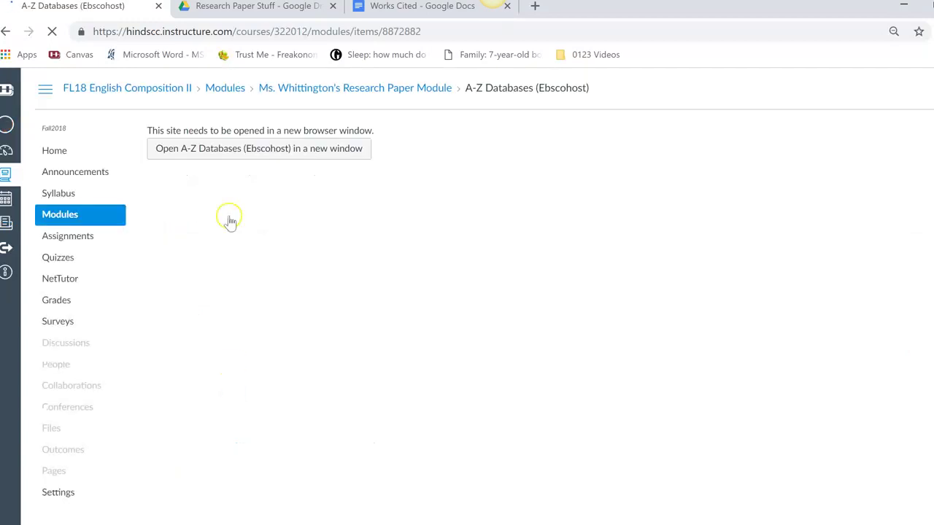
click(223, 153)
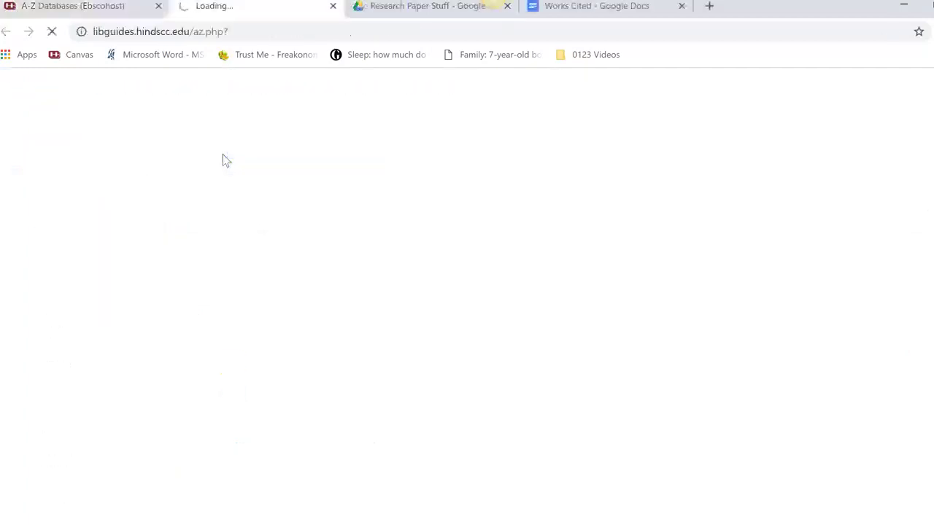
click(139, 90)
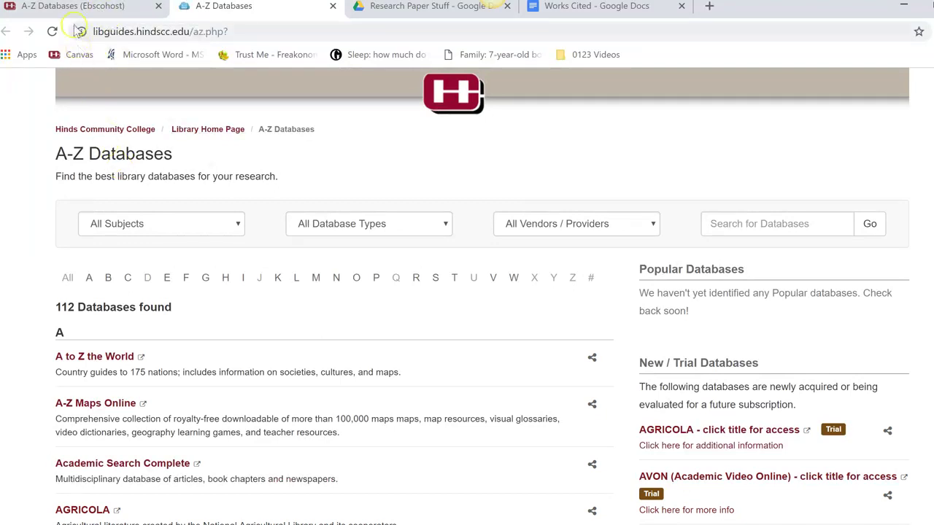
Step: Return to the item list of the Research Paper Module in the Canvas course
click(102, 14)
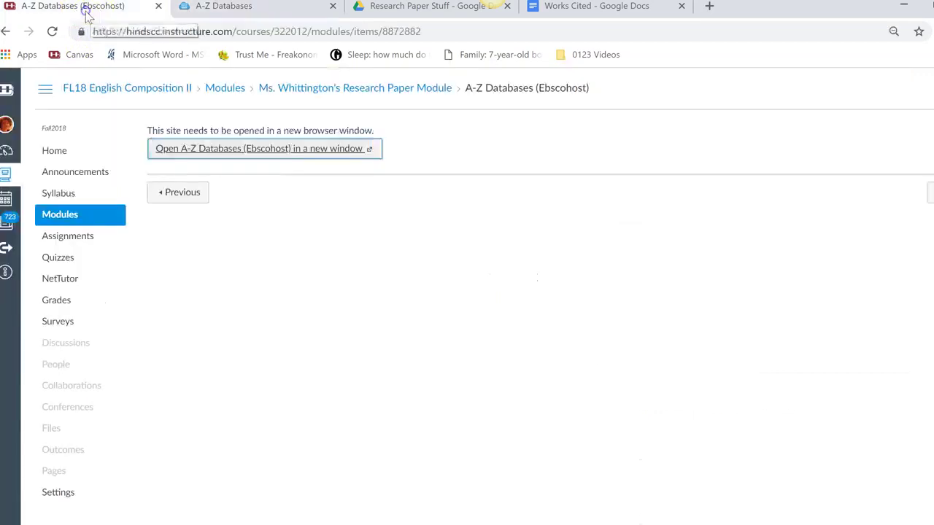
click(175, 194)
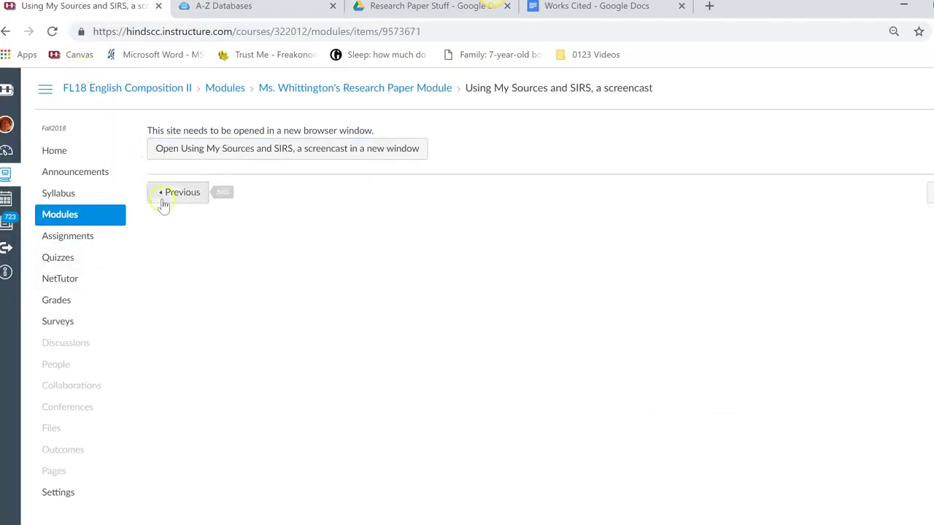
click(283, 91)
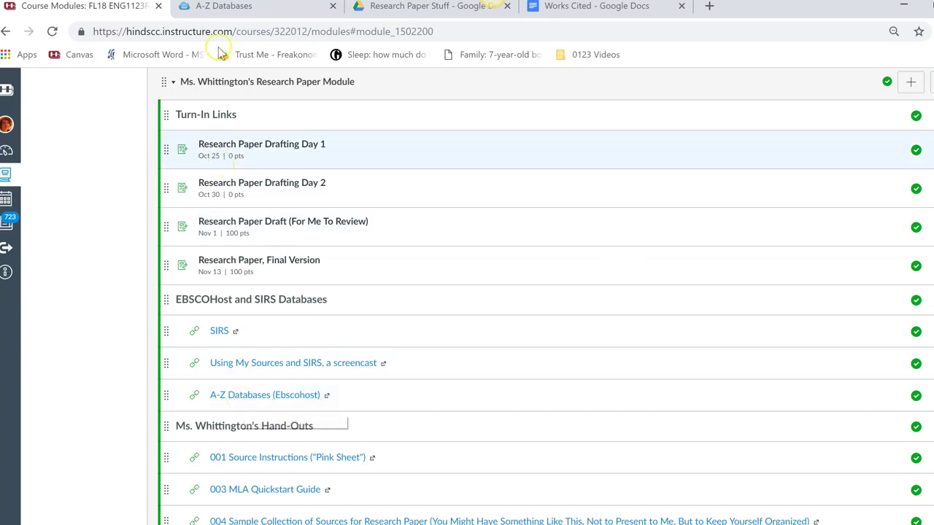
Step: Switch to the library's A-Z Databases page and open Academic Search Complete
click(223, 7)
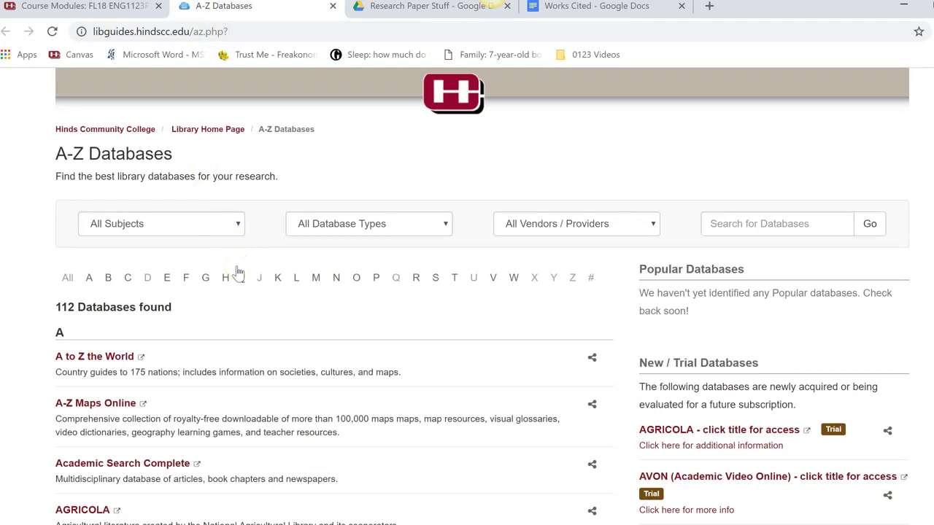
click(106, 468)
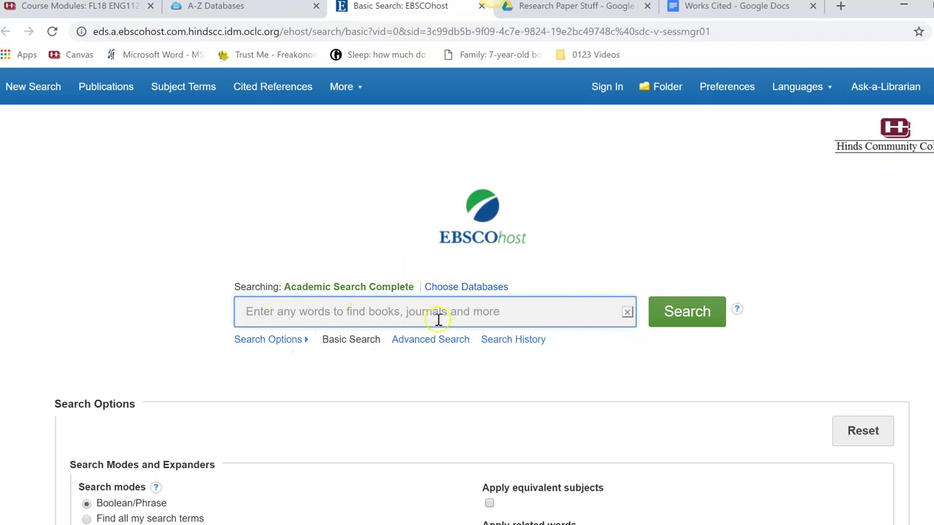
Step: Add Academic Search Premier, MAS Ultra - School Edition, MasterFILE Complete and MasterFILE Premier to the databases being searched
click(438, 289)
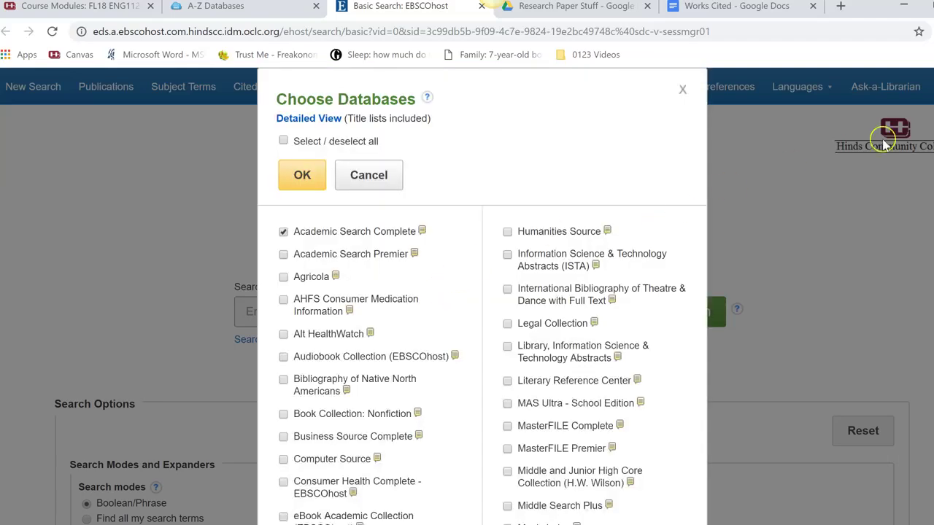
scroll(496, 3, down, 3)
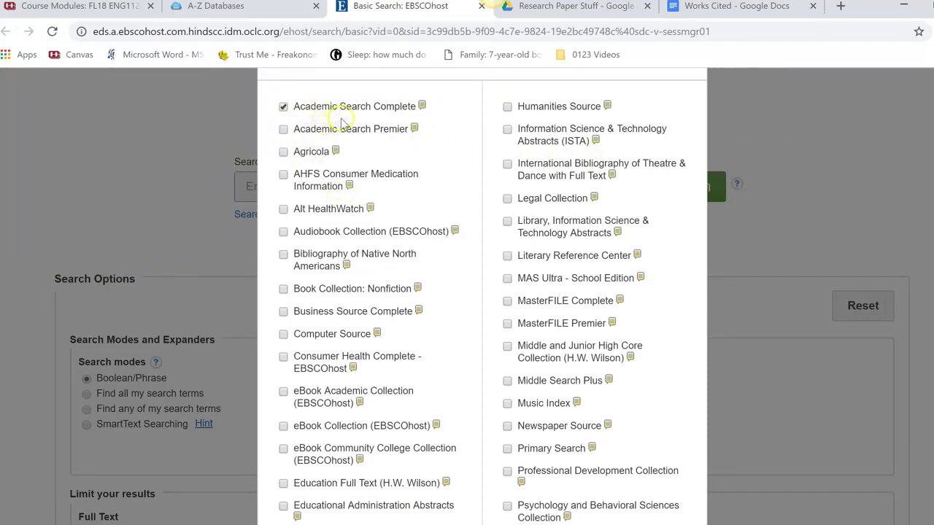
click(283, 131)
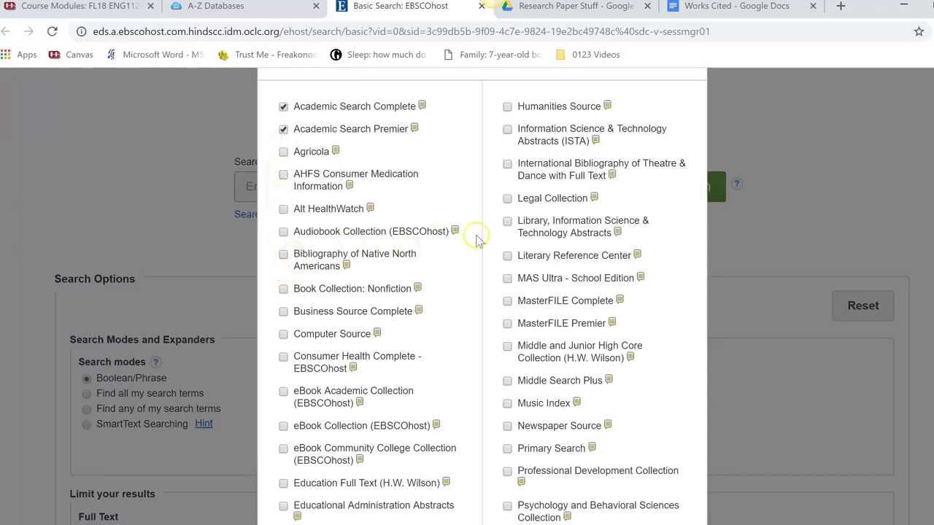
click(507, 280)
click(507, 302)
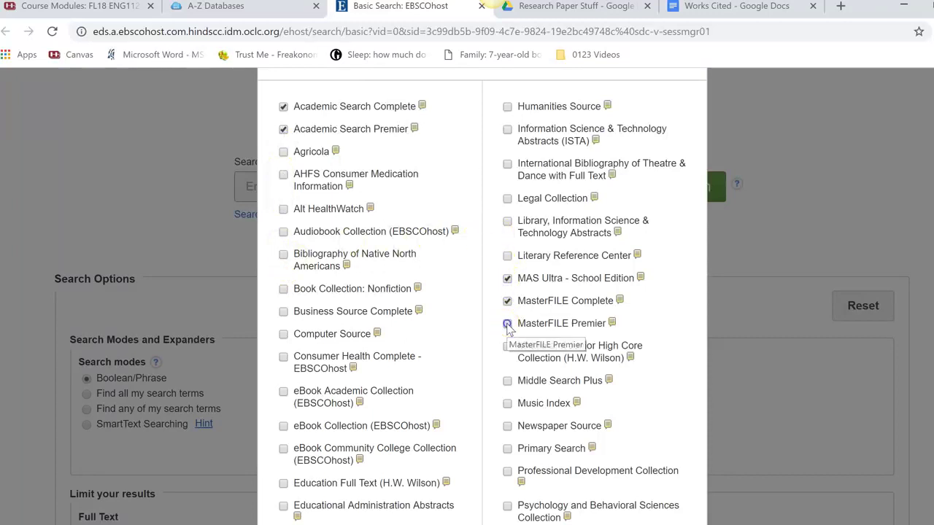
click(507, 324)
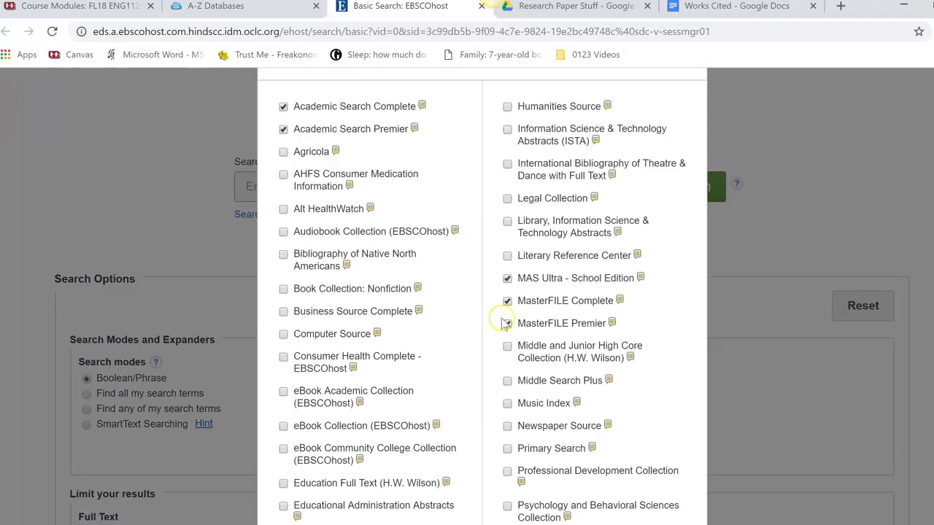
Step: Select Business Source Complete, the eBook Academic, eBook and eBook Community College Collections, and Newspaper Source as additional databases
click(283, 312)
click(283, 392)
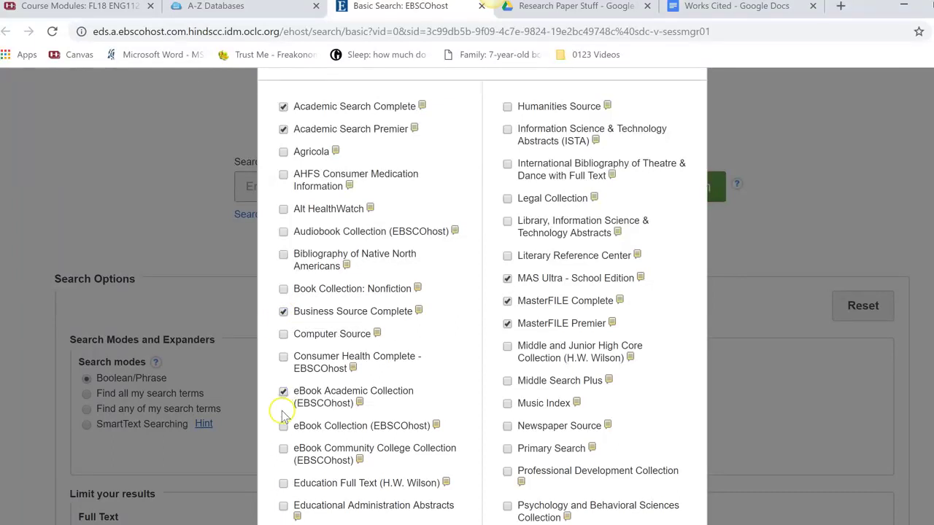
click(283, 426)
click(508, 427)
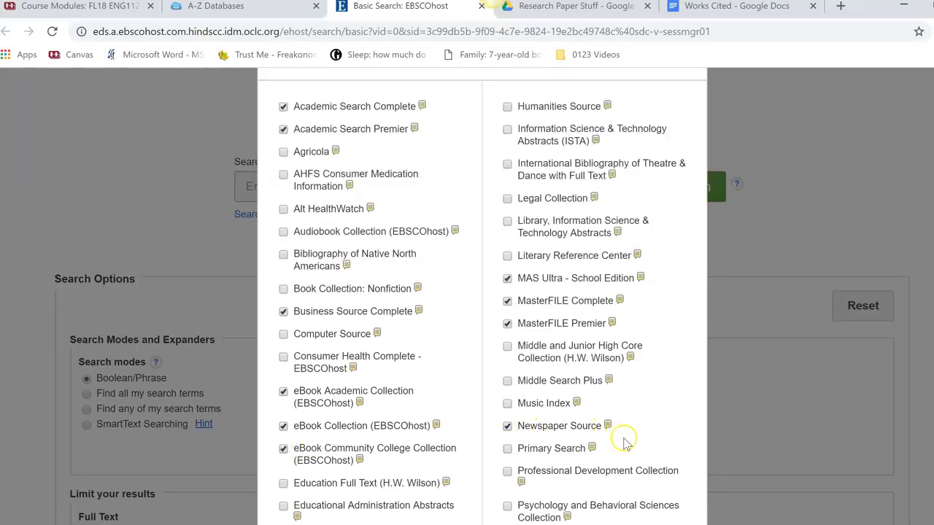
Step: Include TOPICsearch and Regional Business News in the database selection
scroll(482, 292, down, 3)
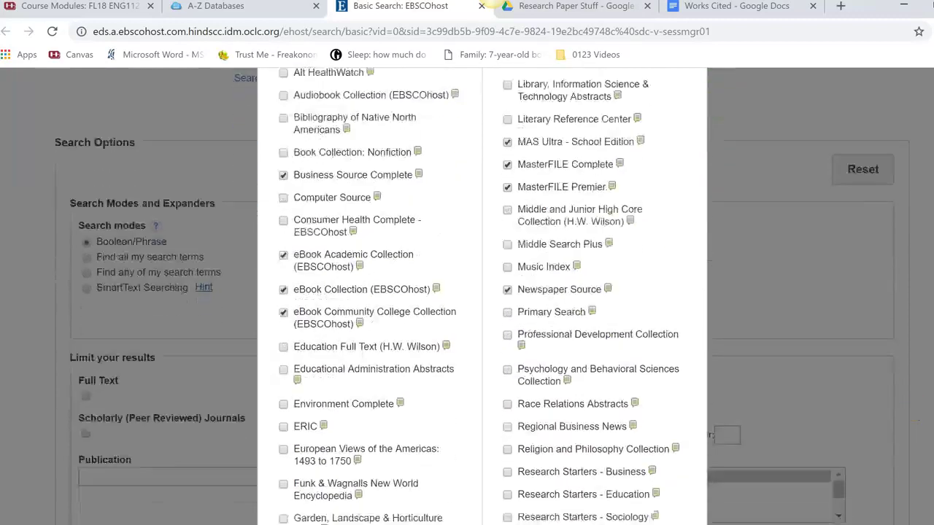
scroll(481, 292, down, 1)
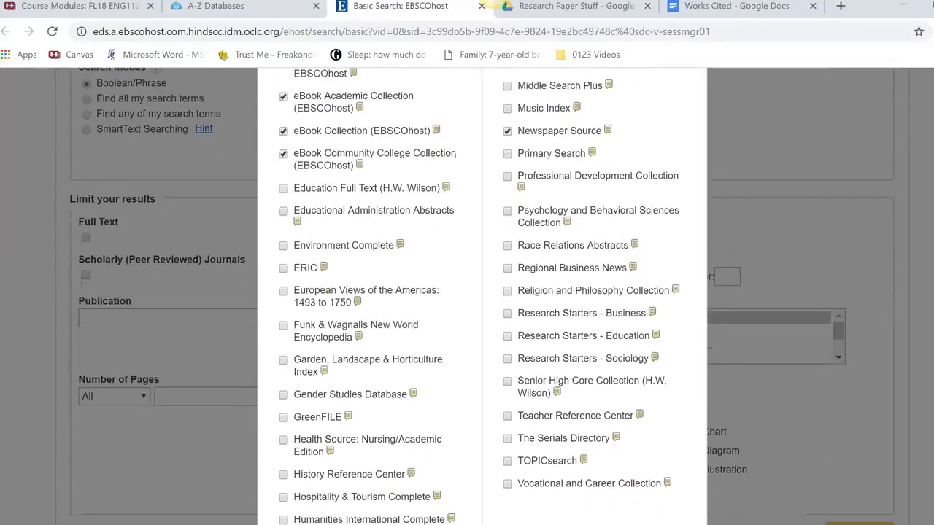
click(509, 461)
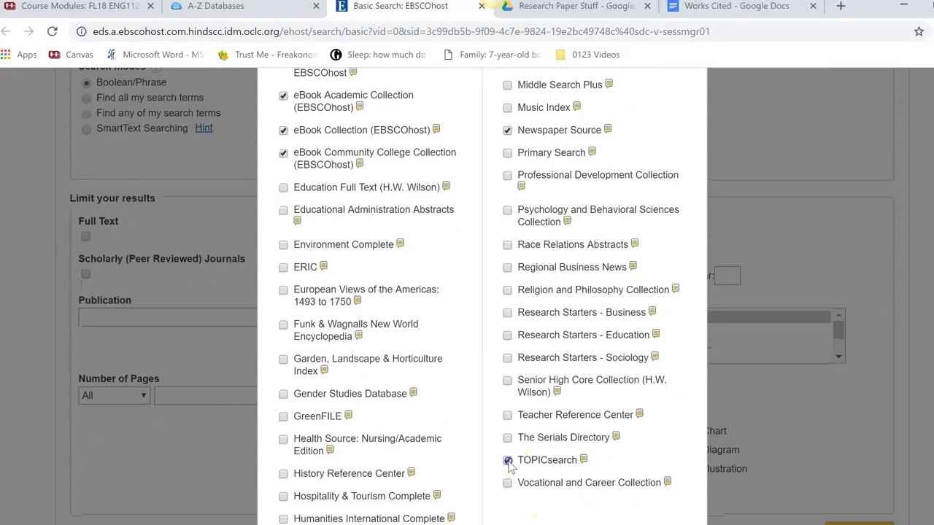
click(508, 267)
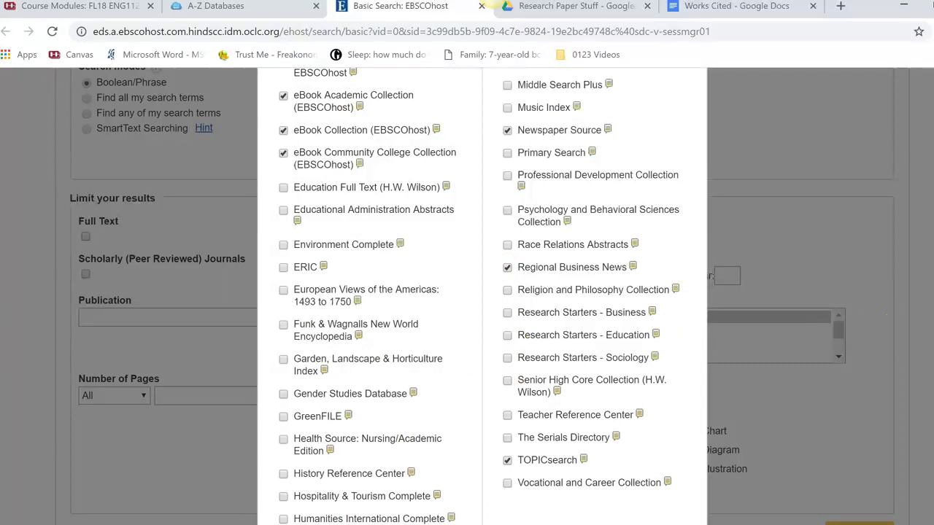
Step: Review the database list to check which databases are selected and which others might suit the research topic
scroll(481, 292, up, 3)
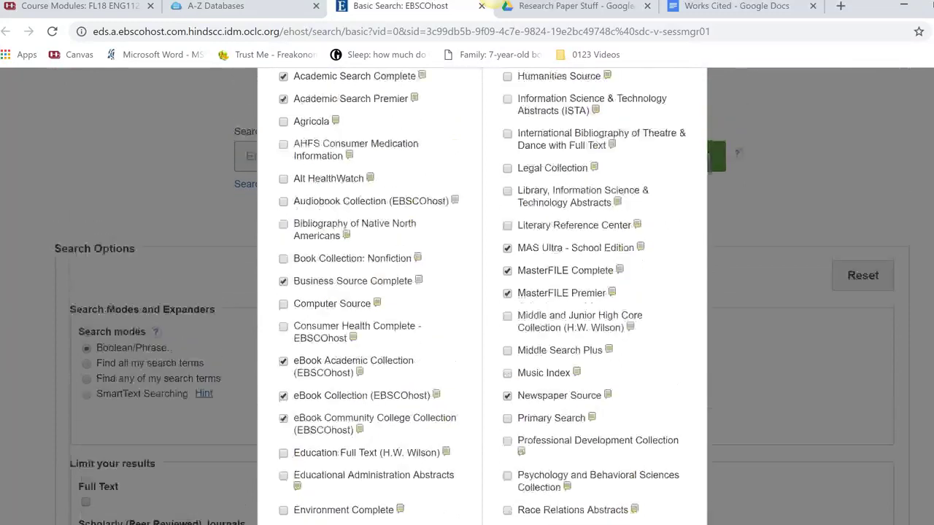
scroll(481, 292, up, 1)
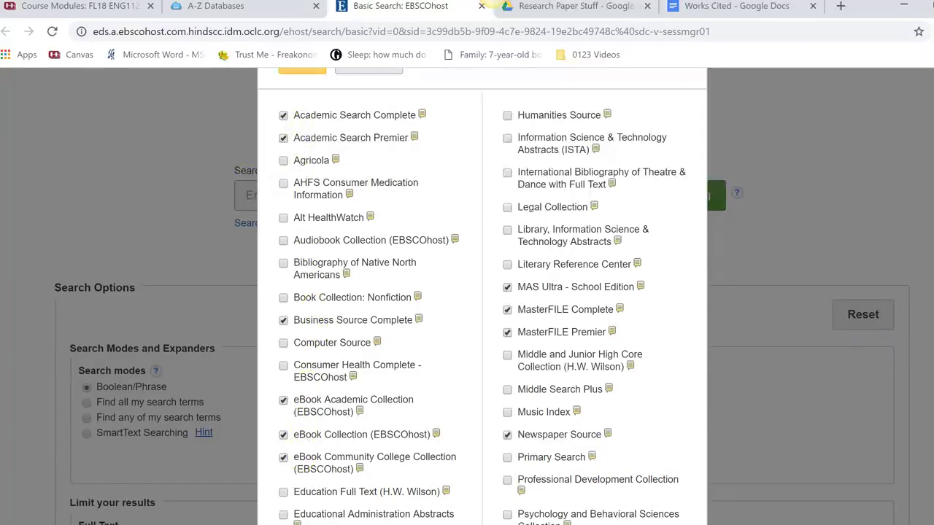
scroll(482, 292, down, 5)
scroll(482, 292, up, 5)
click(507, 335)
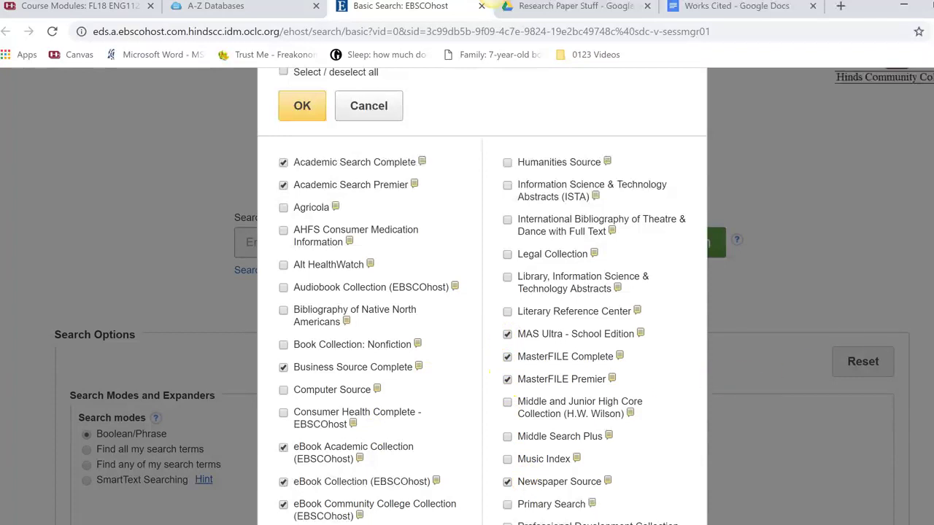
scroll(482, 292, down, 4)
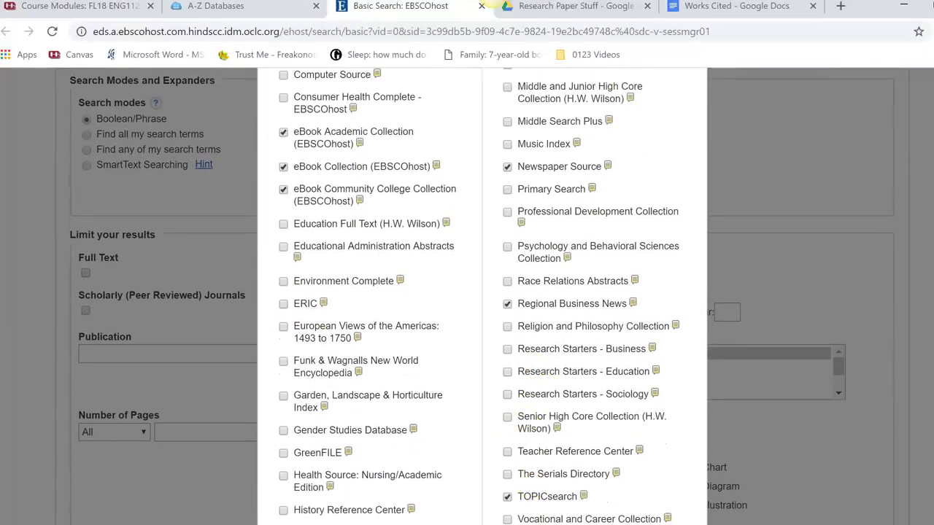
scroll(482, 292, up, 3)
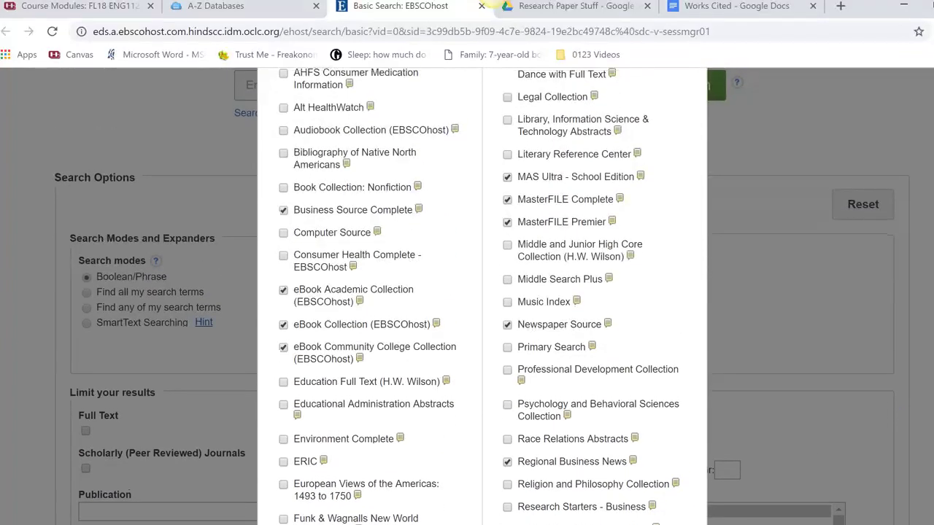
scroll(552, 347, up, 1)
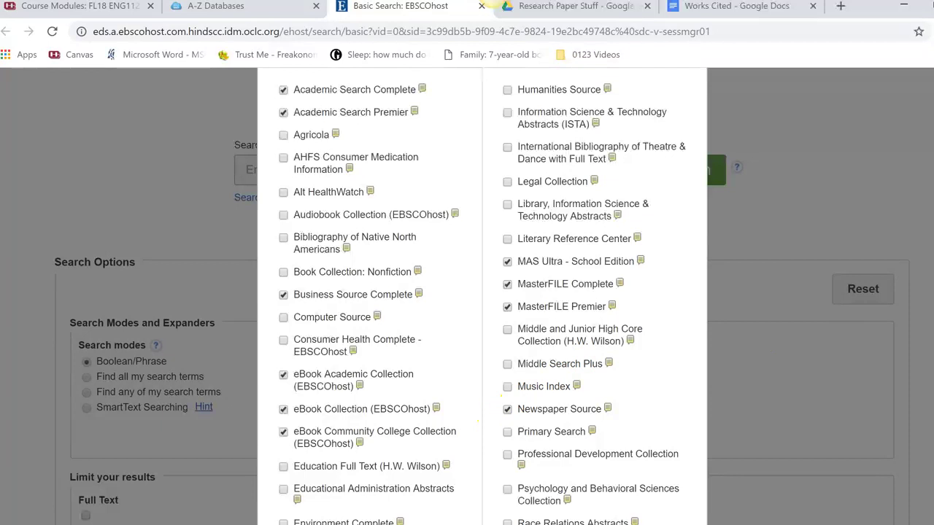
scroll(481, 296, up, 1)
scroll(481, 296, down, 1)
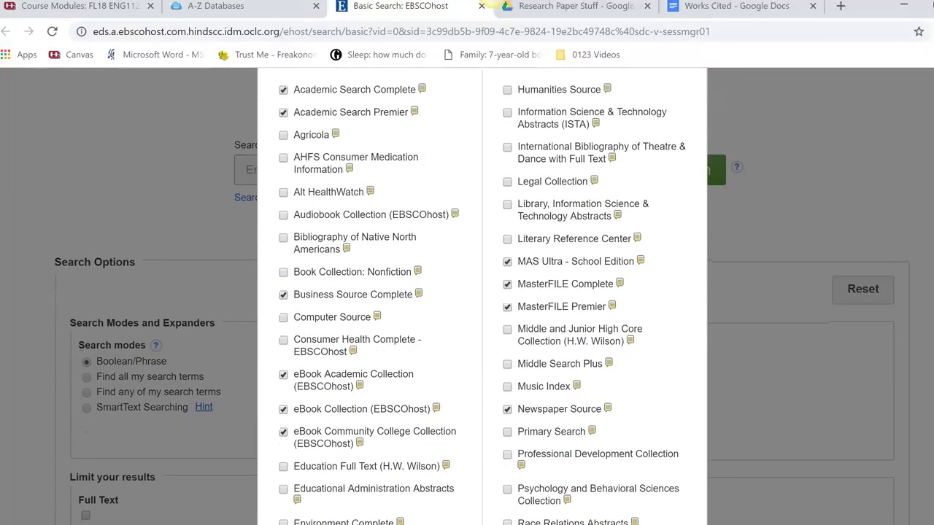
scroll(482, 296, down, 1)
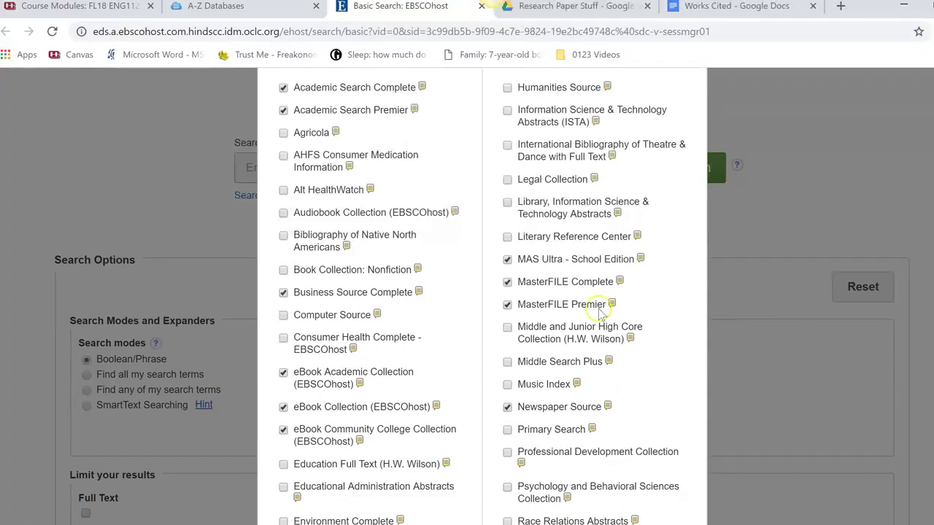
Step: Add Alt HealthWatch, Consumer Health Complete, Research Starters - Sociology, and Psychology and Behavioral Sciences Collection to the database selection
click(283, 192)
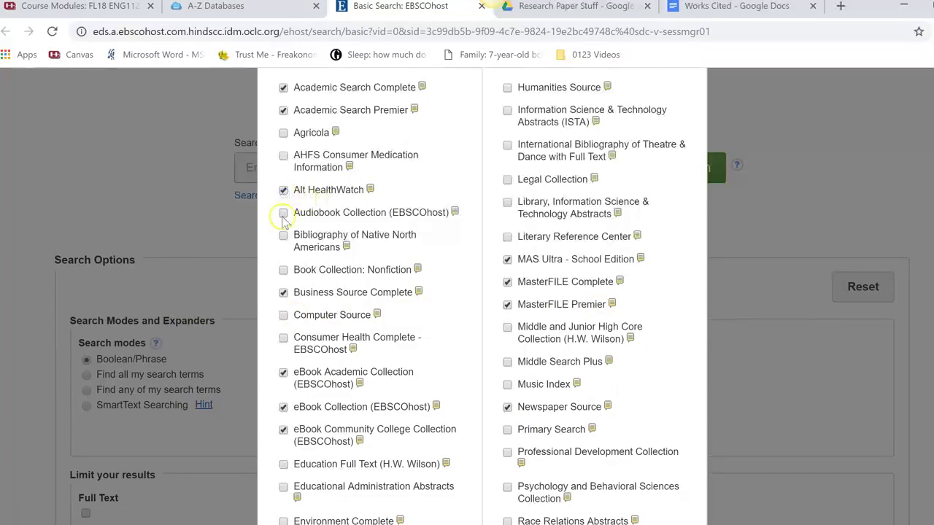
click(284, 339)
scroll(482, 292, down, 4)
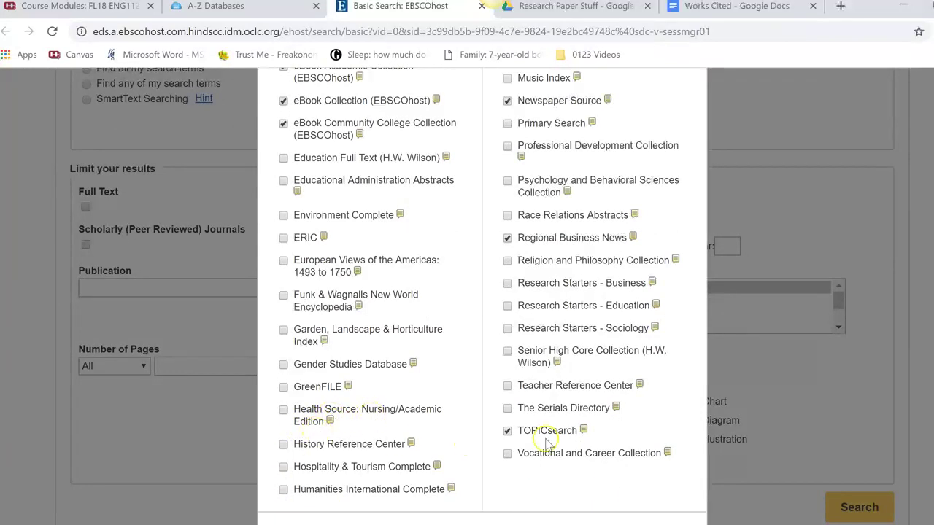
scroll(540, 429, up, 1)
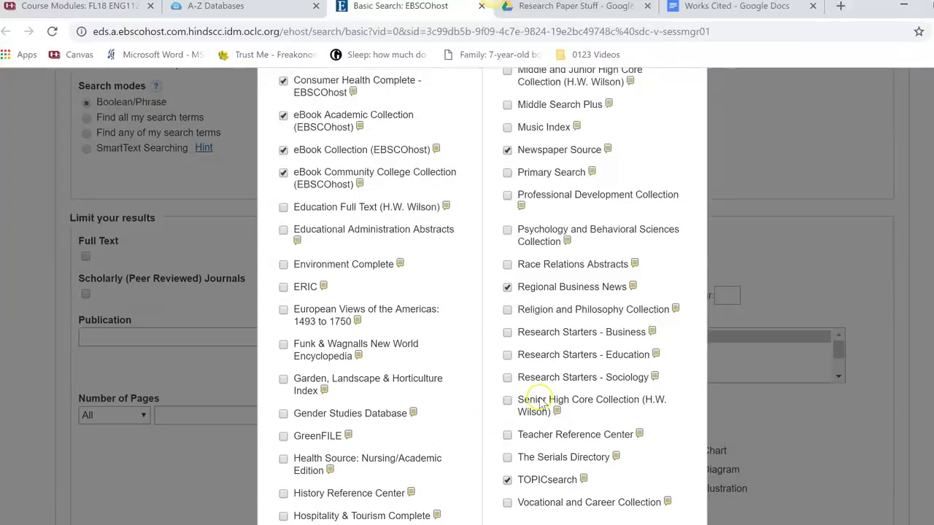
click(507, 378)
scroll(481, 296, up, 3)
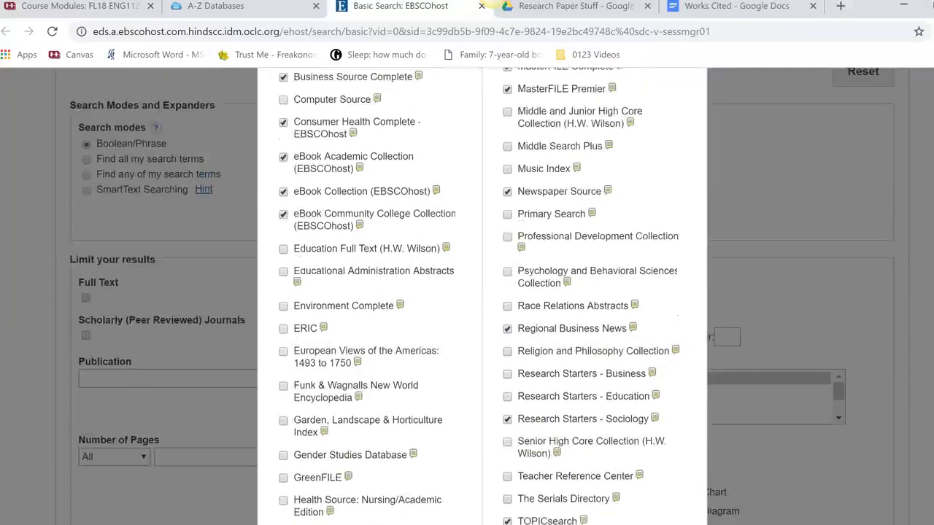
scroll(779, 283, up, 2)
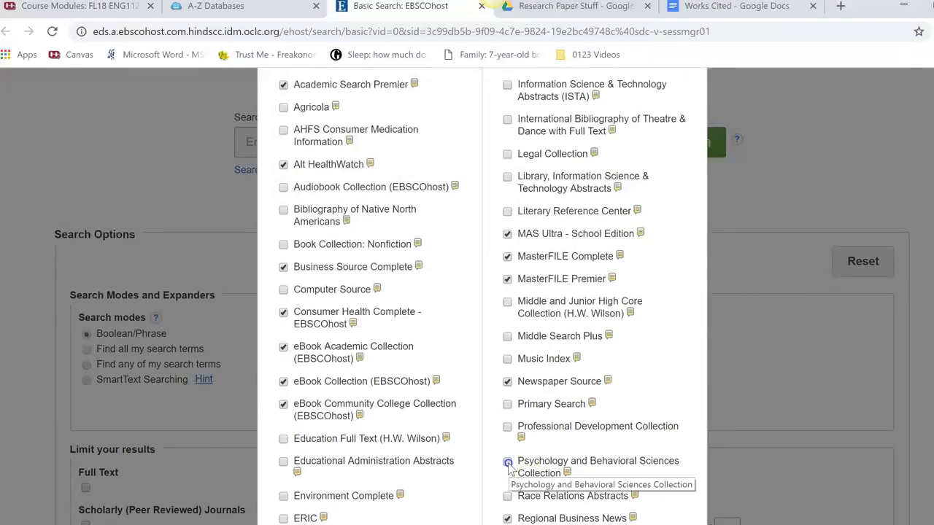
click(508, 462)
Step: Select the education databases Education Full Text (H.W. Wilson) and ERIC for the search
scroll(482, 296, up, 3)
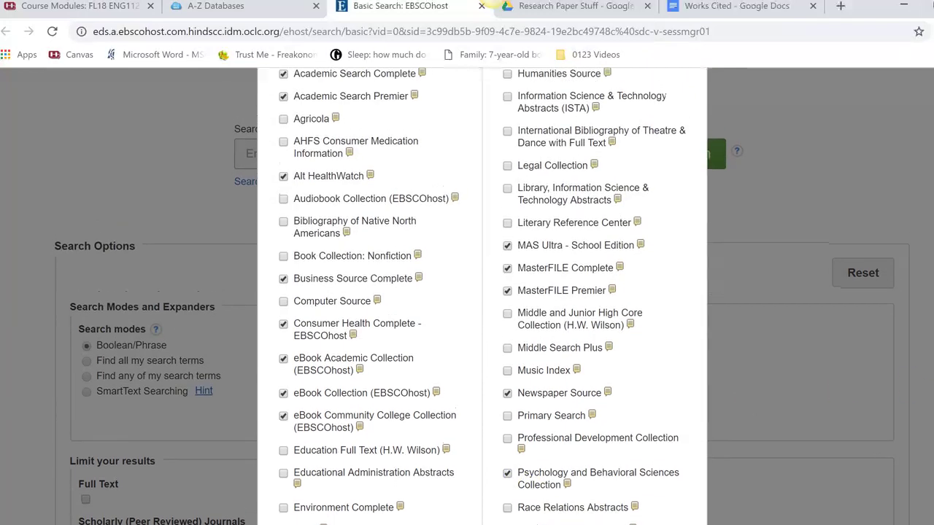
scroll(481, 296, up, 1)
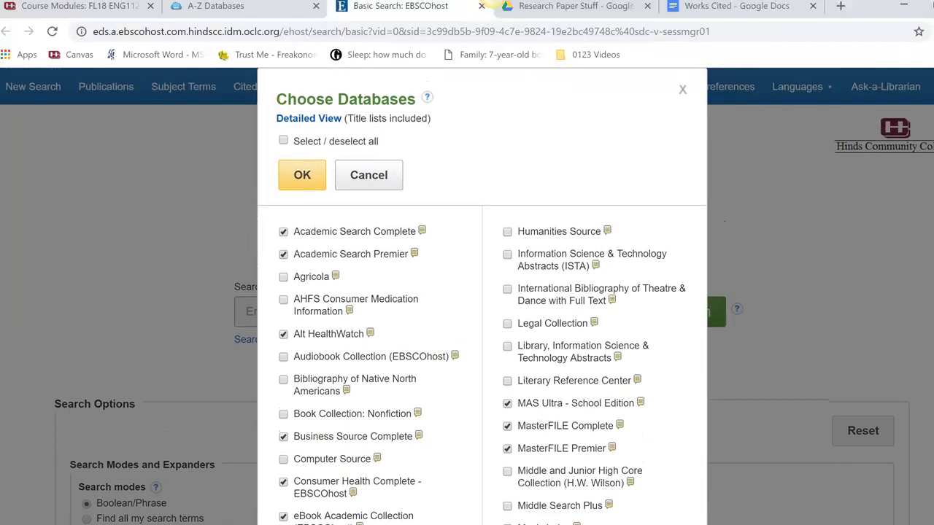
scroll(600, 299, down, 3)
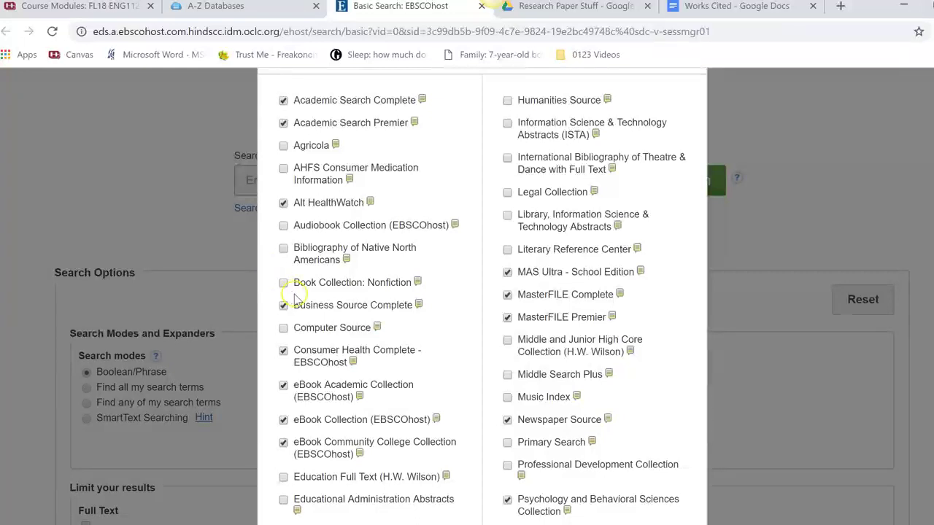
scroll(754, 325, down, 4)
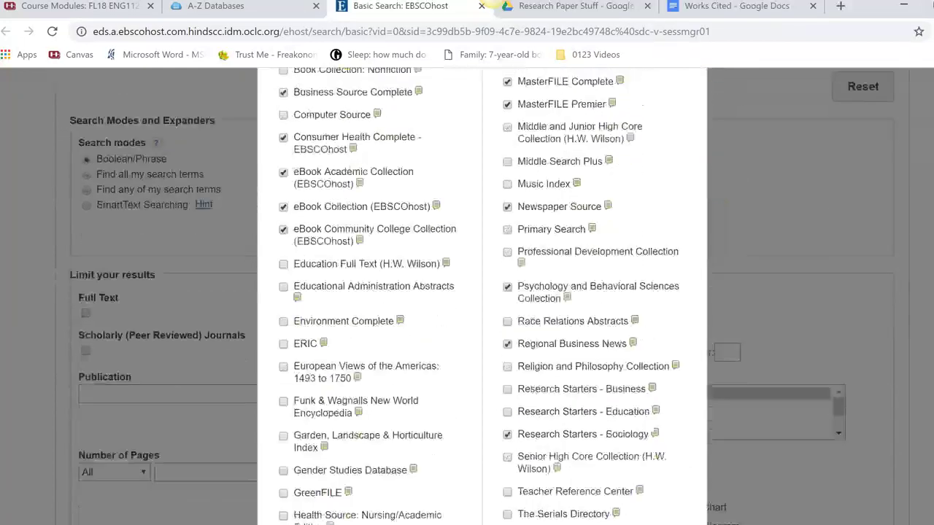
click(283, 219)
click(283, 298)
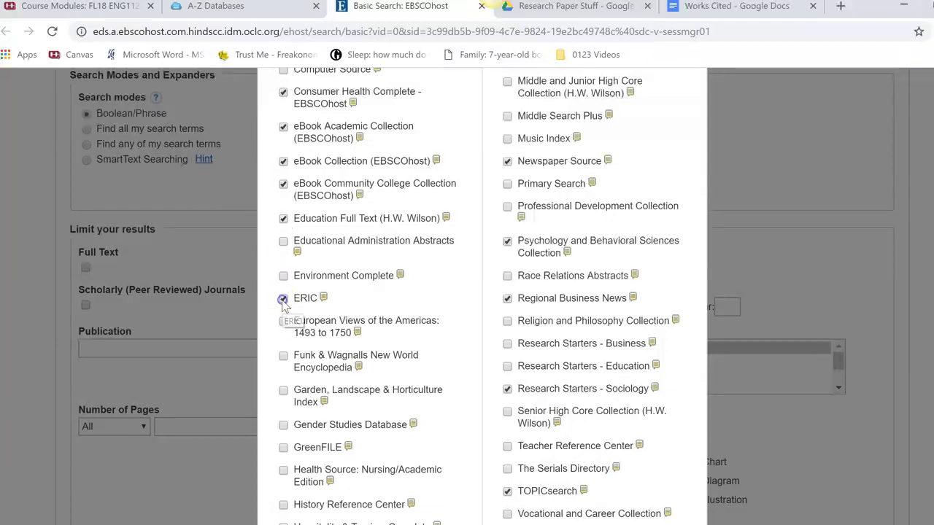
click(433, 261)
Step: Include Professional Development Collection, Research Starters - Education, Teacher Reference Center, and Vocational and Career Collection among the selected databases
scroll(481, 292, up, 5)
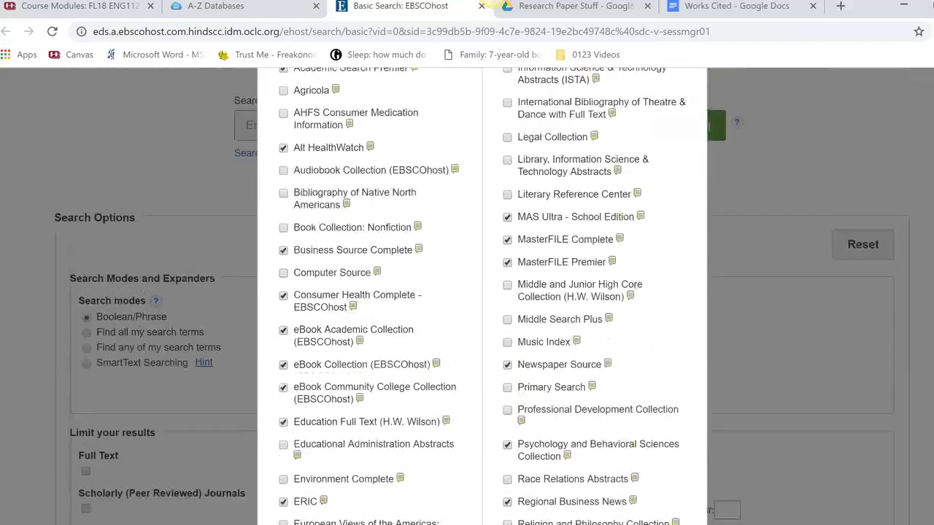
scroll(481, 292, down, 4)
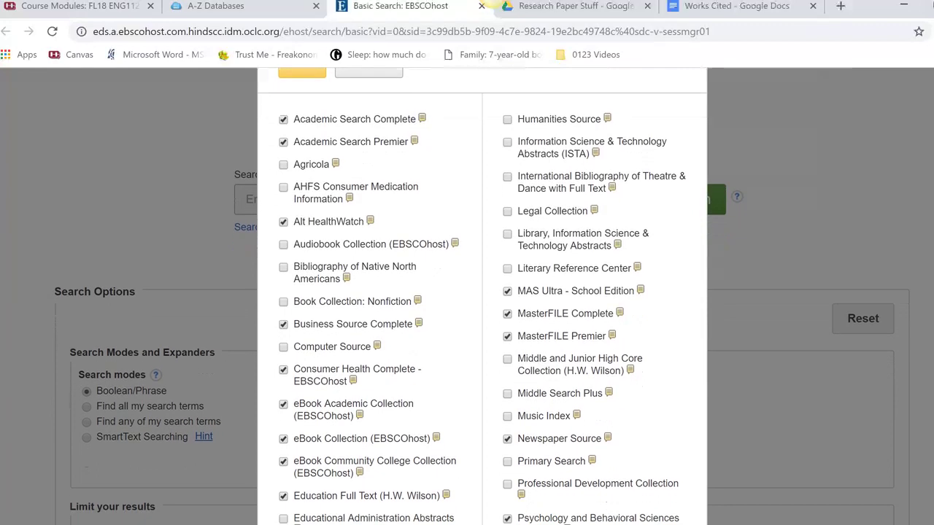
scroll(448, 187, down, 4)
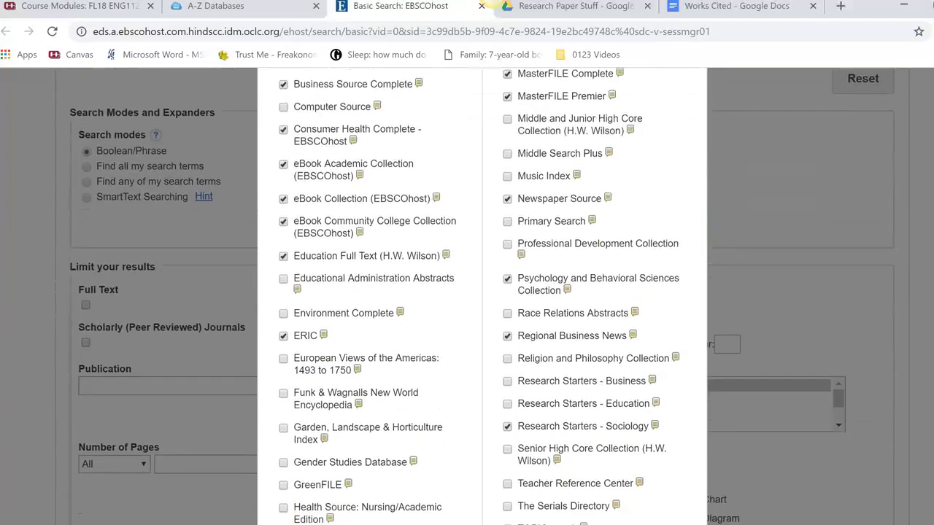
click(507, 233)
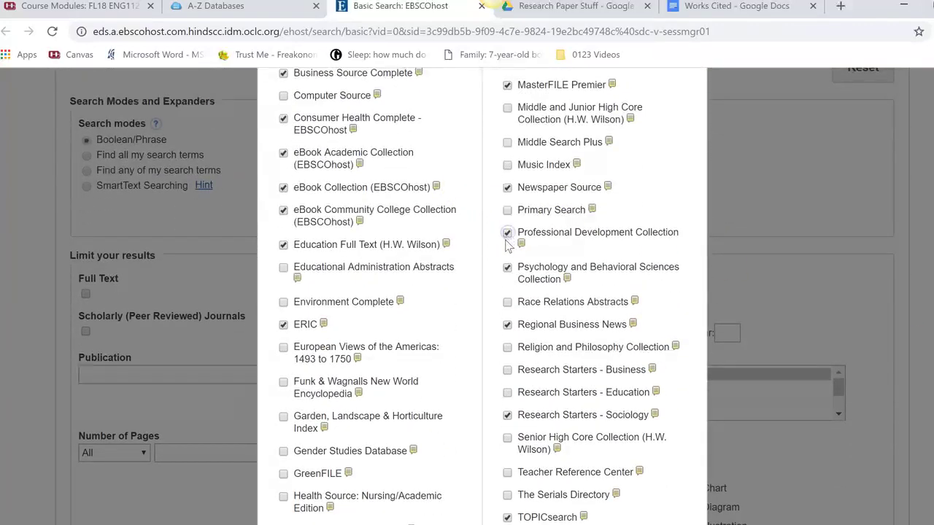
click(507, 392)
click(508, 474)
scroll(497, 486, down, 1)
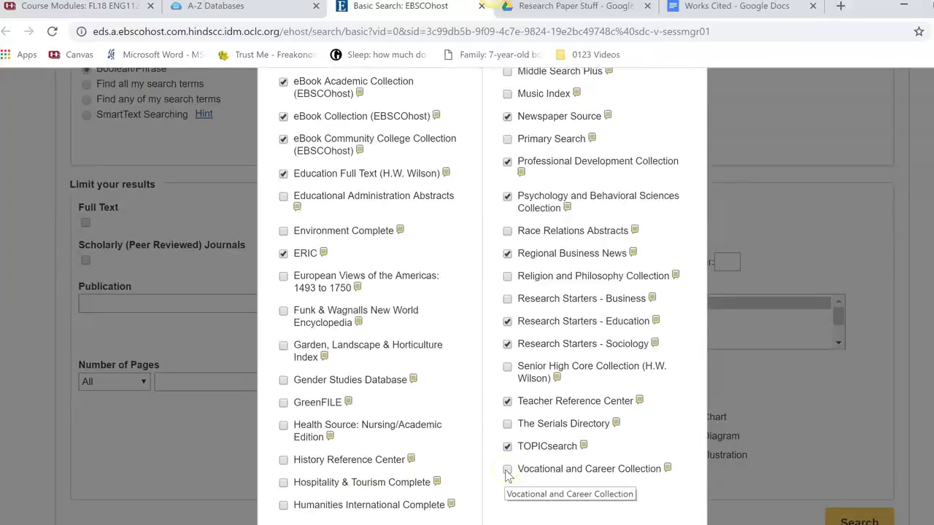
click(508, 471)
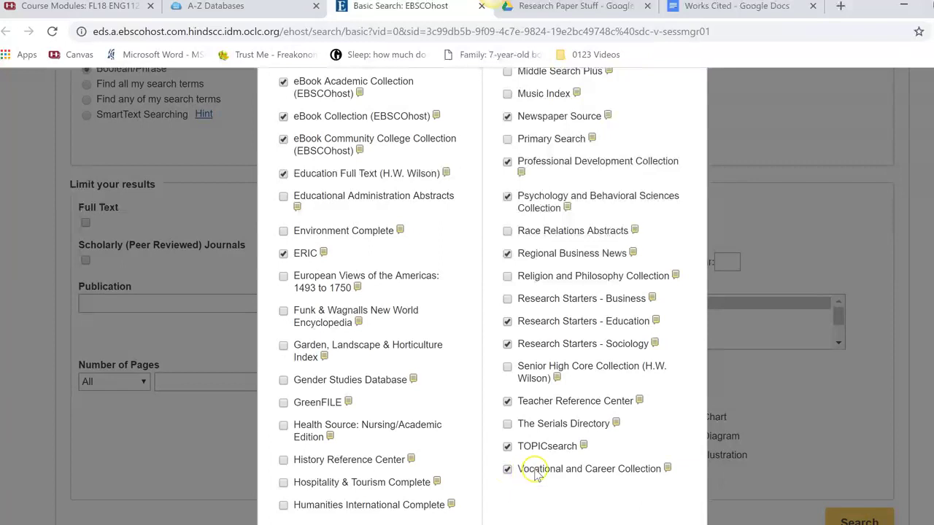
Step: Look through the database list for other suitable sources and add Legal Collection to the selection
scroll(467, 292, up, 3)
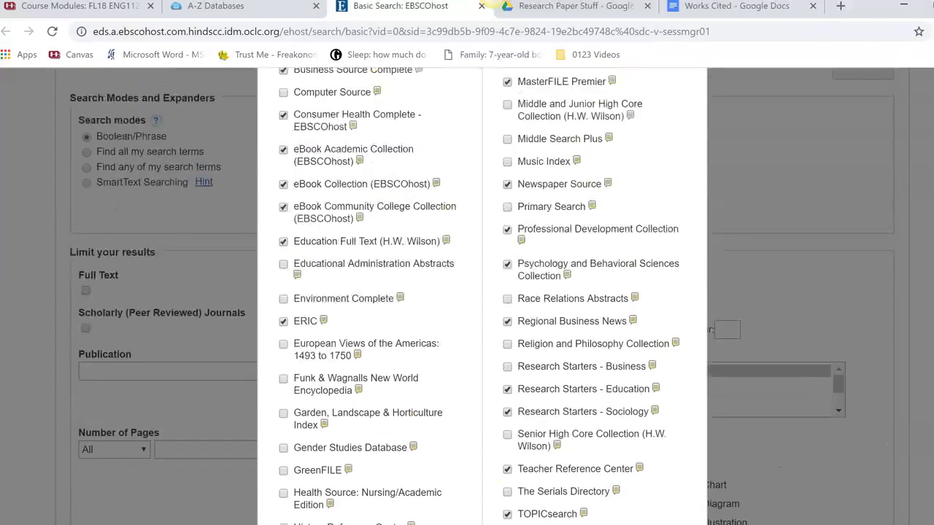
scroll(467, 292, down, 2)
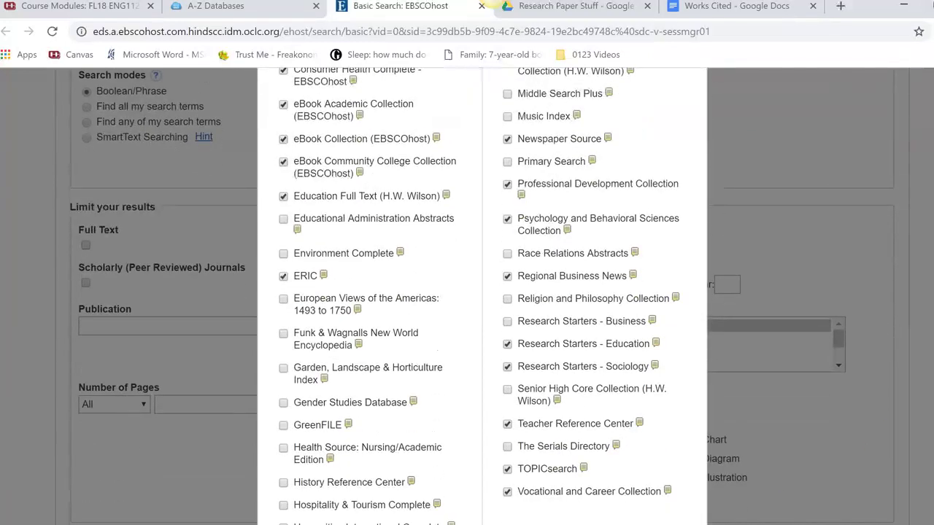
scroll(467, 292, down, 1)
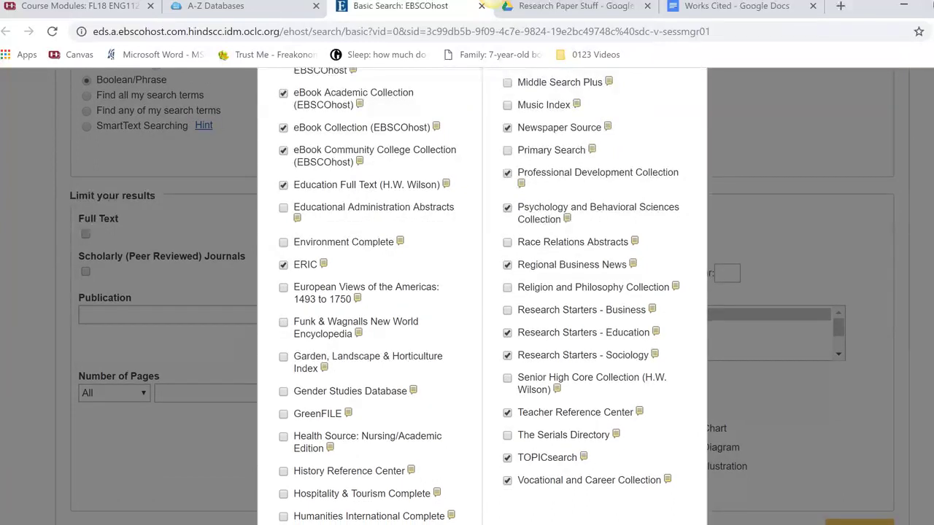
scroll(467, 291, down, 1)
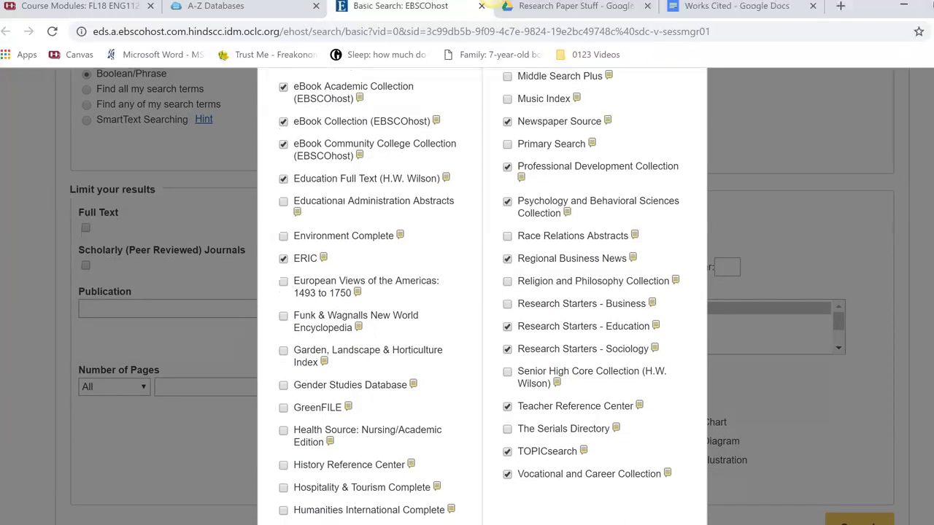
scroll(467, 292, up, 5)
scroll(467, 292, up, 1)
scroll(467, 292, down, 1)
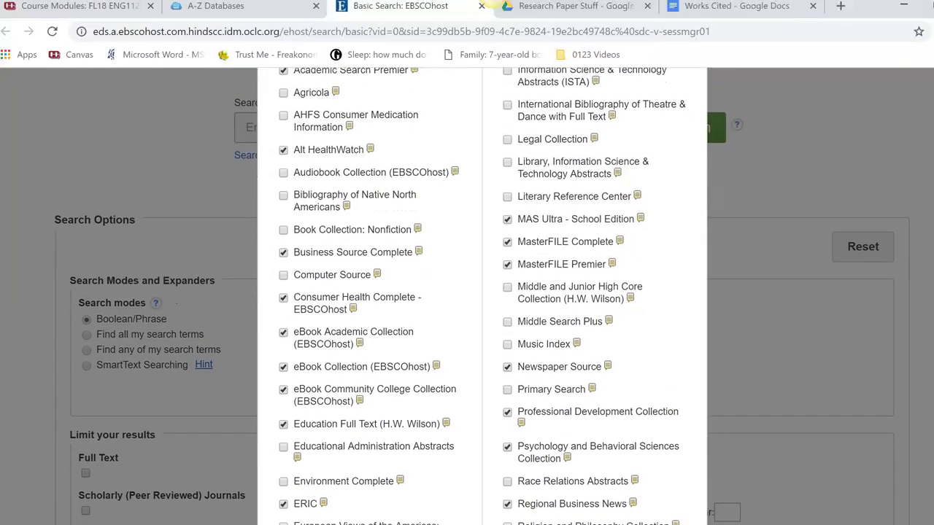
scroll(467, 292, down, 1)
scroll(467, 292, down, 1)
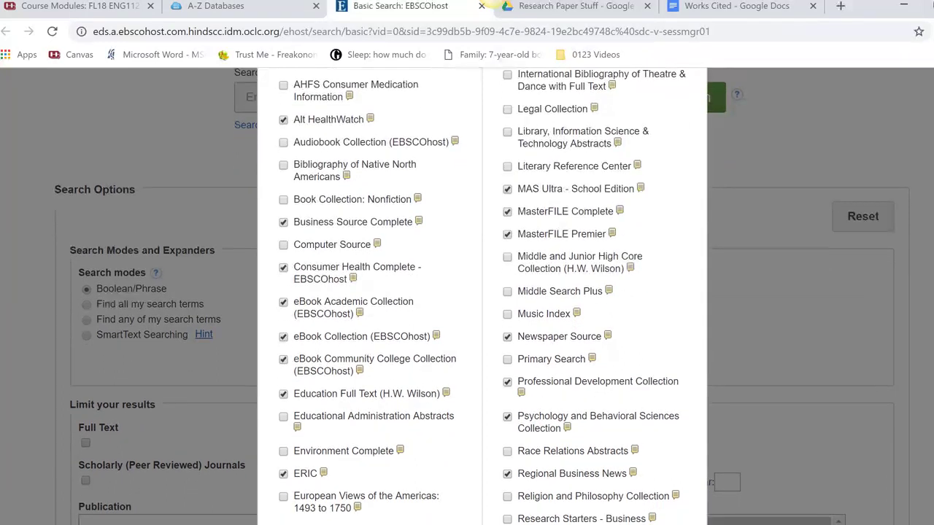
scroll(467, 292, up, 2)
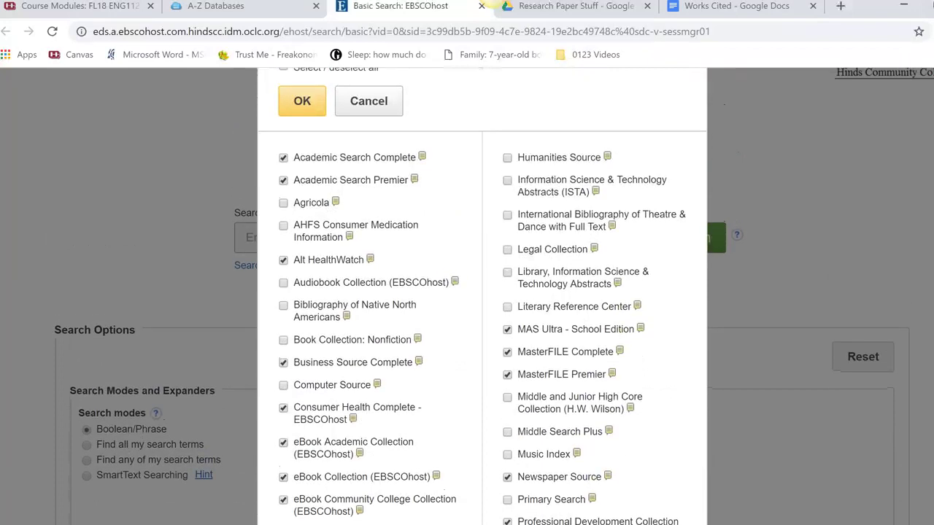
click(507, 250)
Step: Check the remaining databases in the list and confirm the database selection
scroll(909, 305, down, 3)
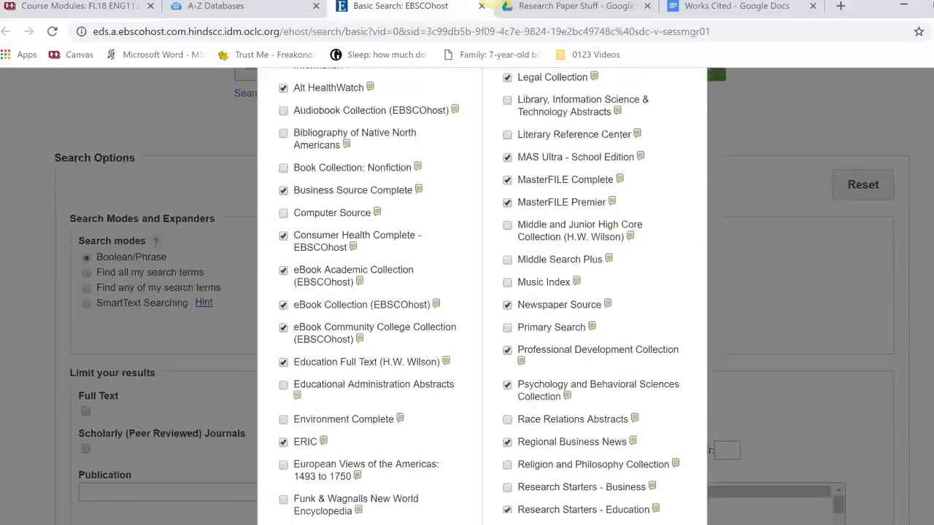
scroll(909, 305, down, 2)
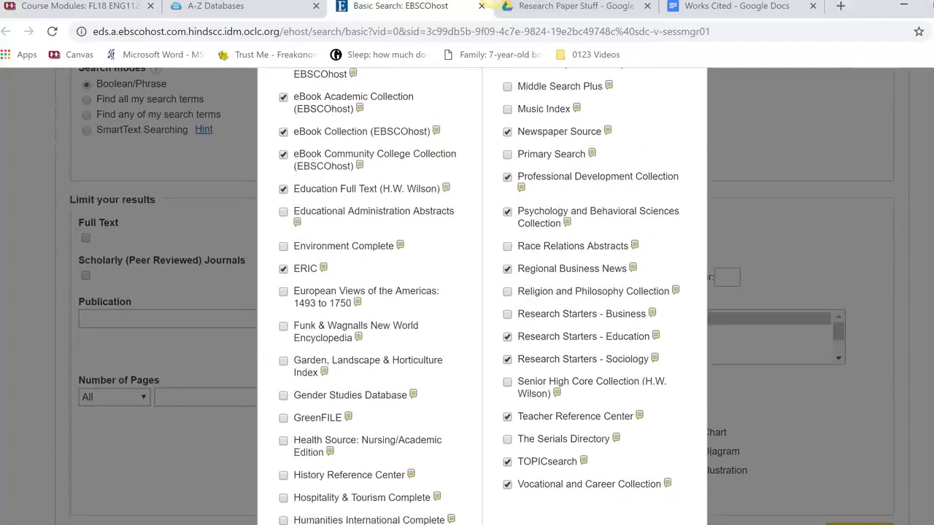
scroll(910, 304, down, 1)
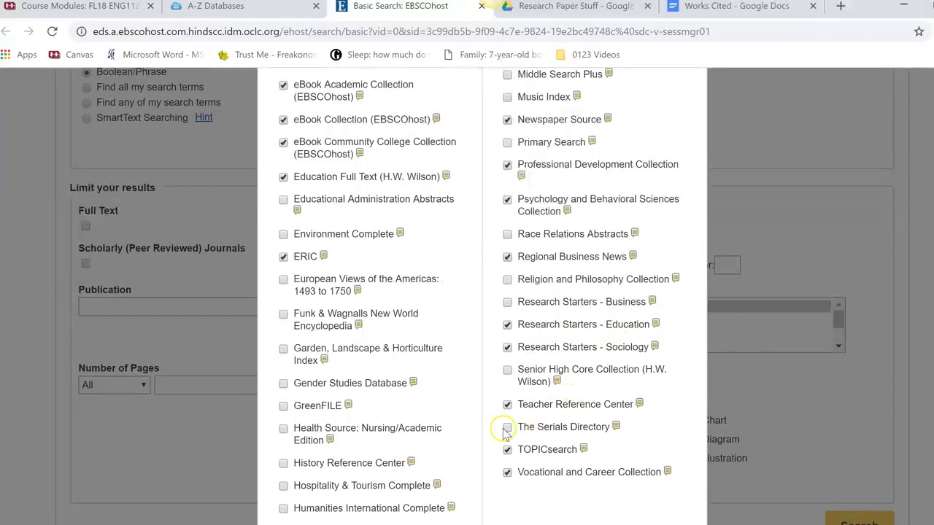
scroll(476, 365, down, 1)
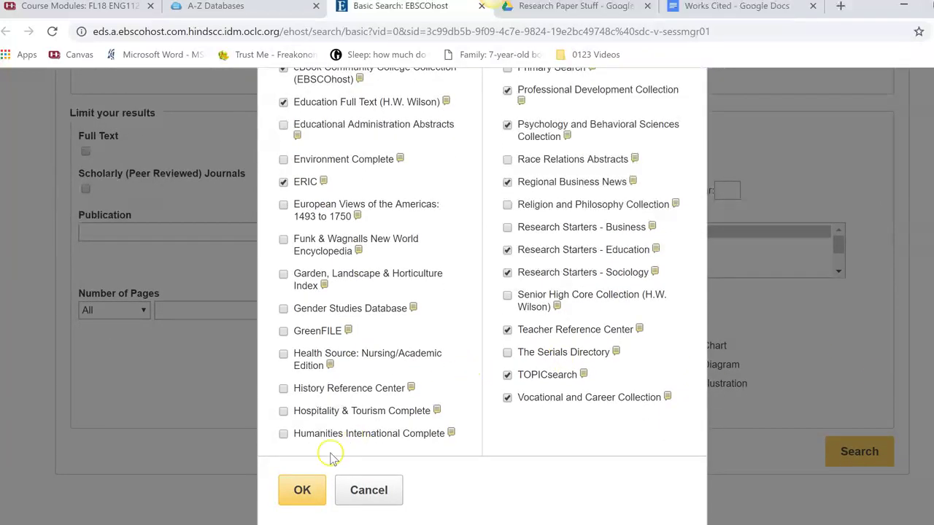
click(309, 498)
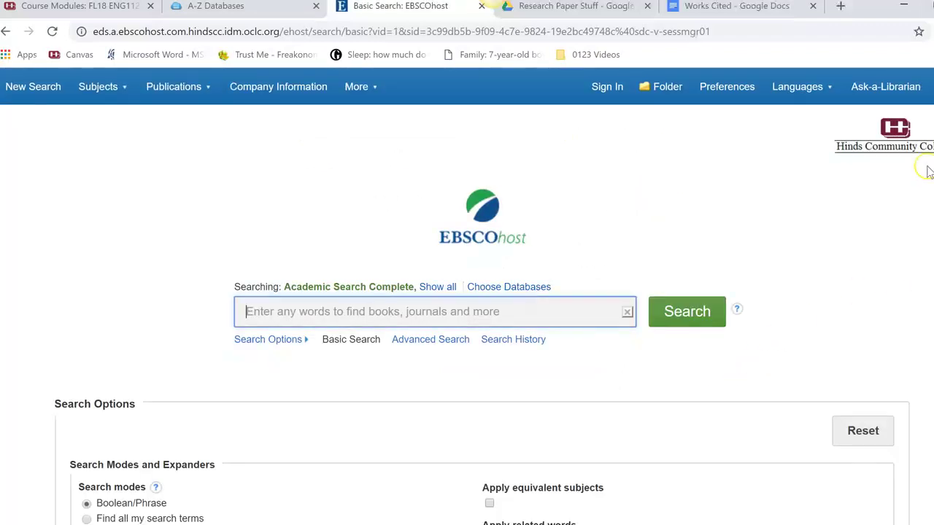
Step: Limit the search results to full text items published from 2013 to 2018
scroll(467, 291, down, 4)
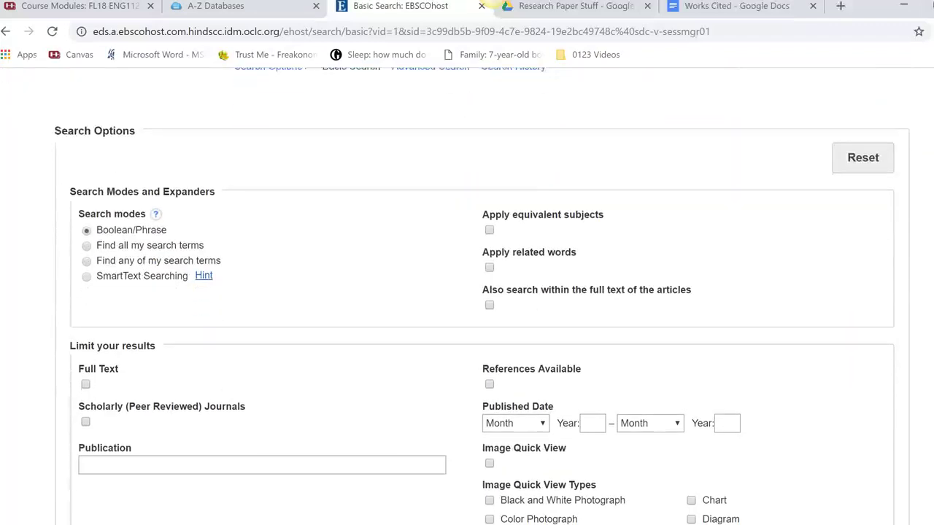
scroll(111, 209, up, 1)
scroll(112, 210, down, 1)
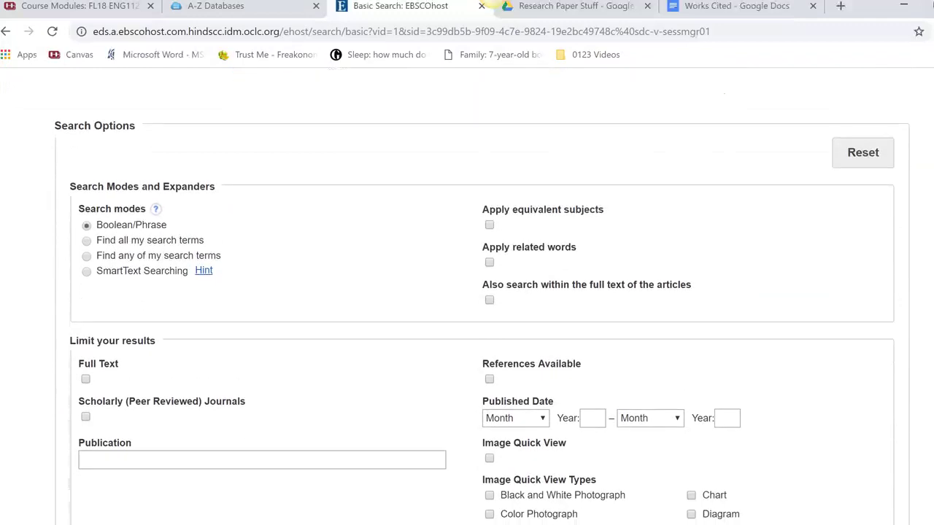
click(86, 380)
click(592, 418)
text(2013)
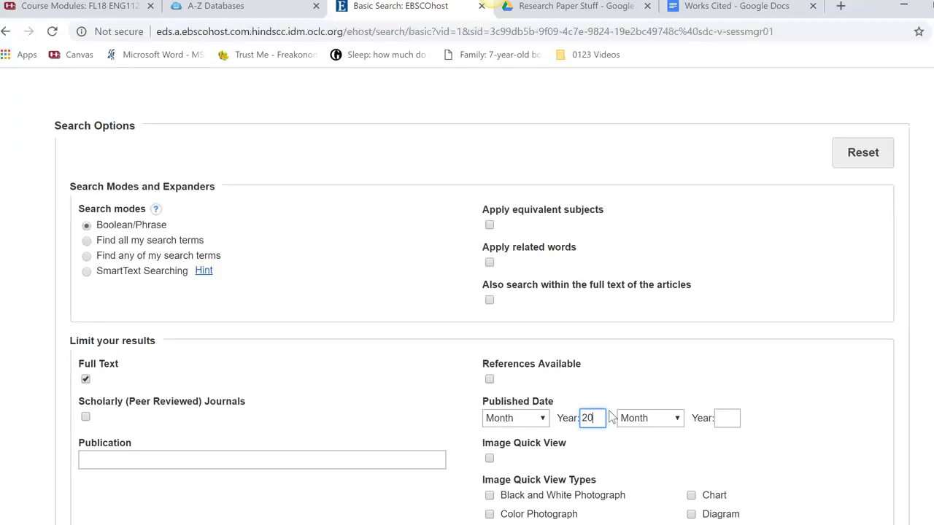
click(720, 418)
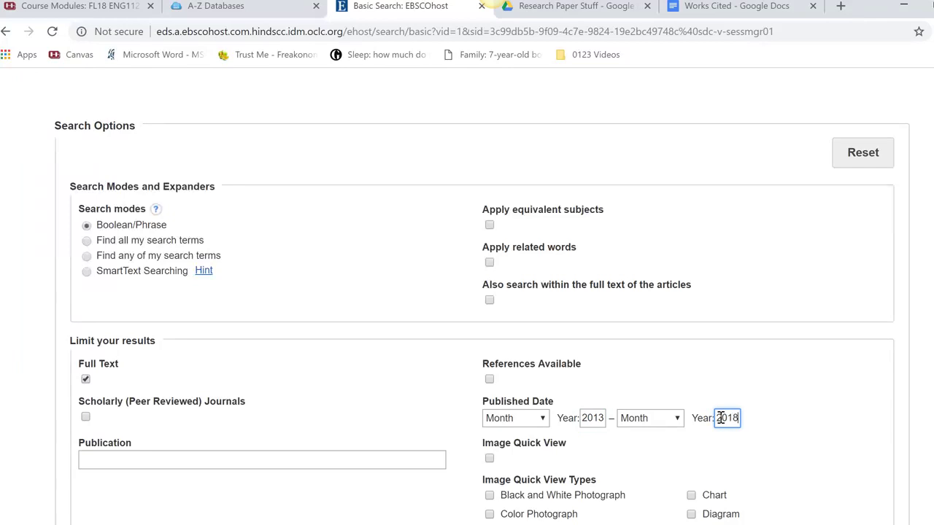
Step: Search the selected databases for "high school dropout prevention" using the matching suggested phrase
scroll(498, 4, up, 4)
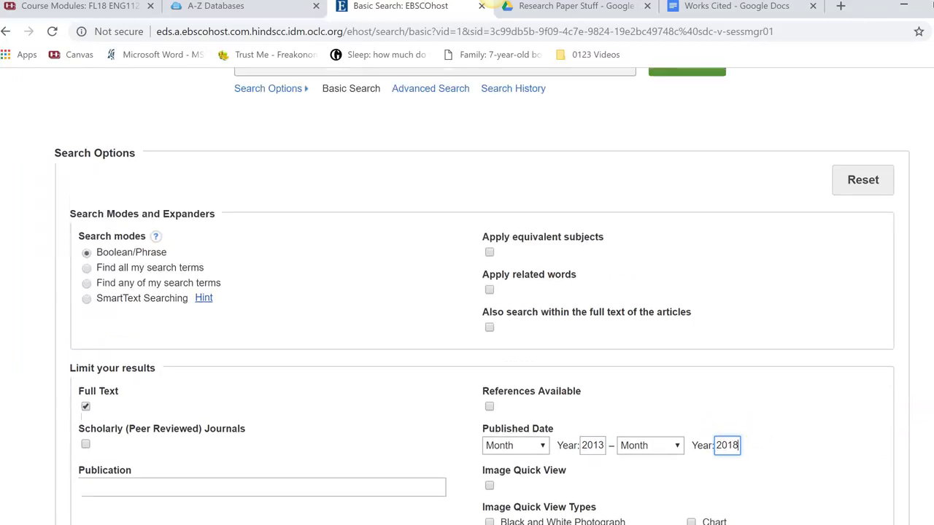
click(248, 319)
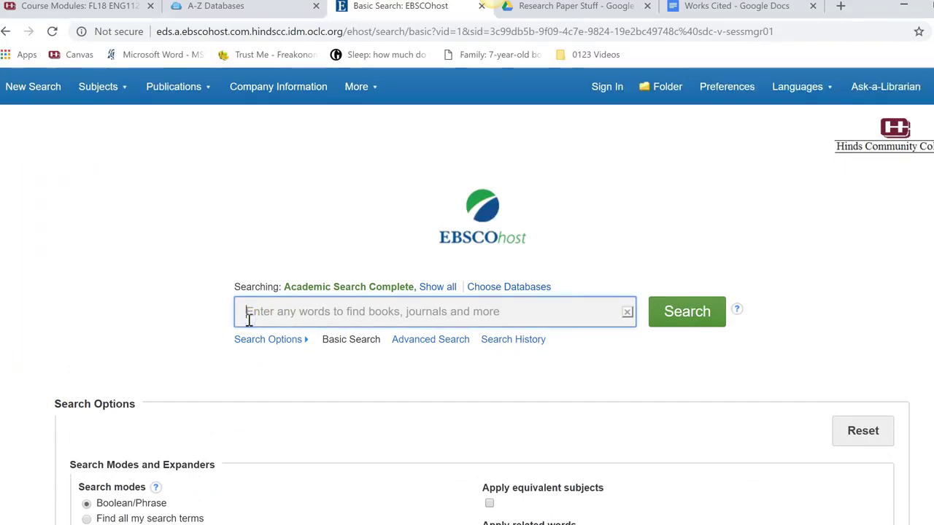
text(bigh )
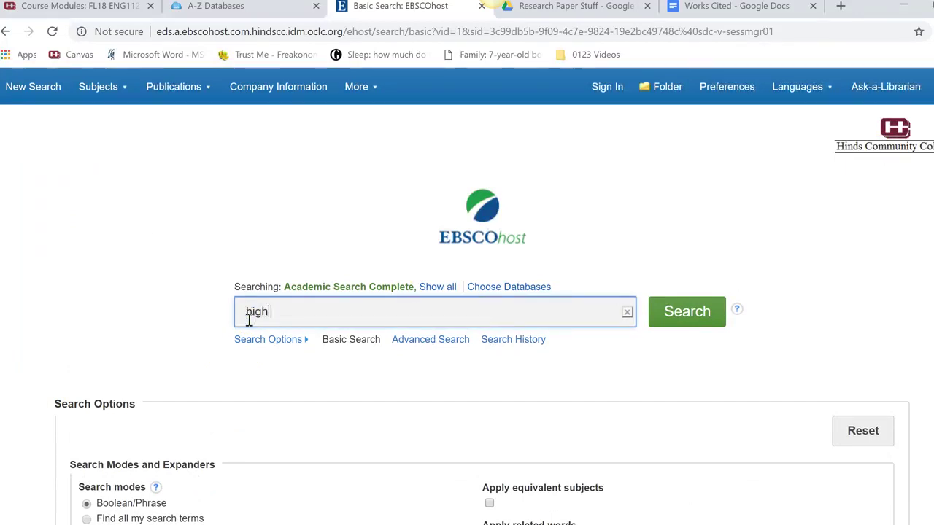
text(school dropout)
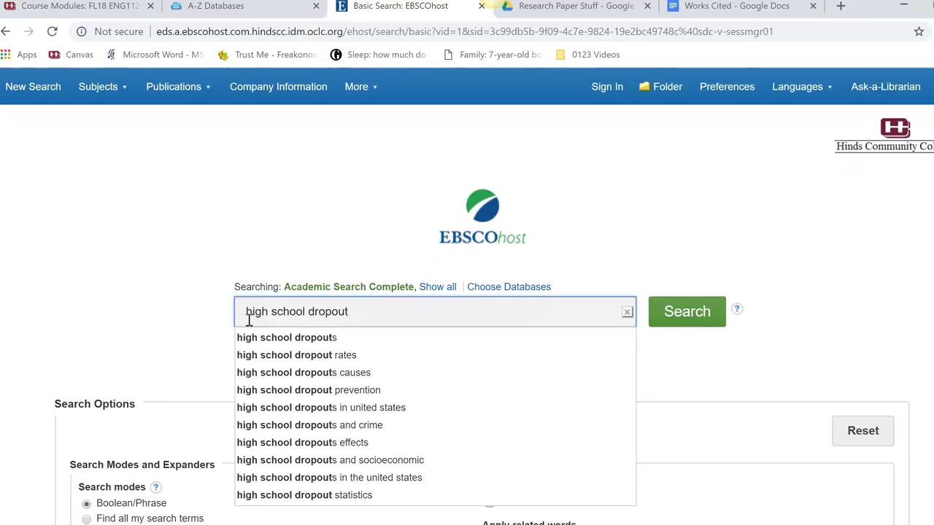
click(259, 391)
click(684, 315)
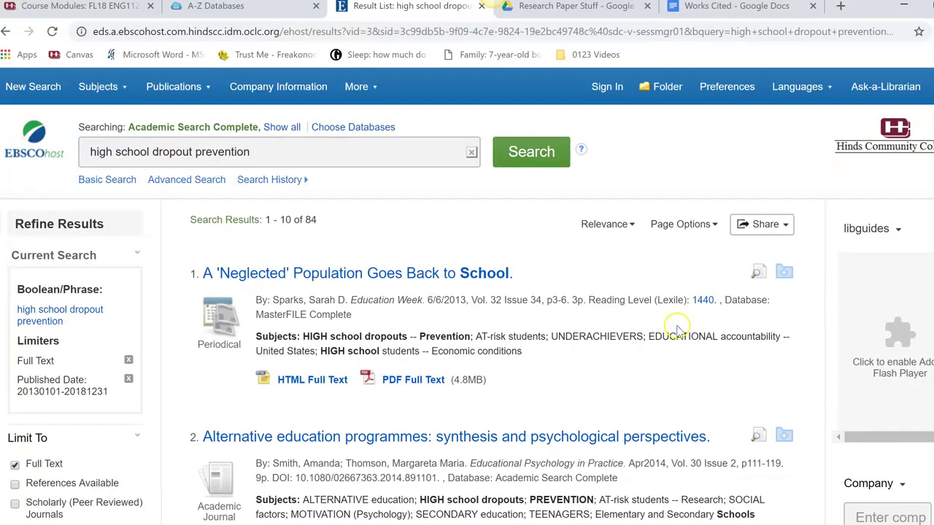
Step: Look through the search results and check the wording of the search phrase, especially "prevention"
scroll(493, 291, down, 5)
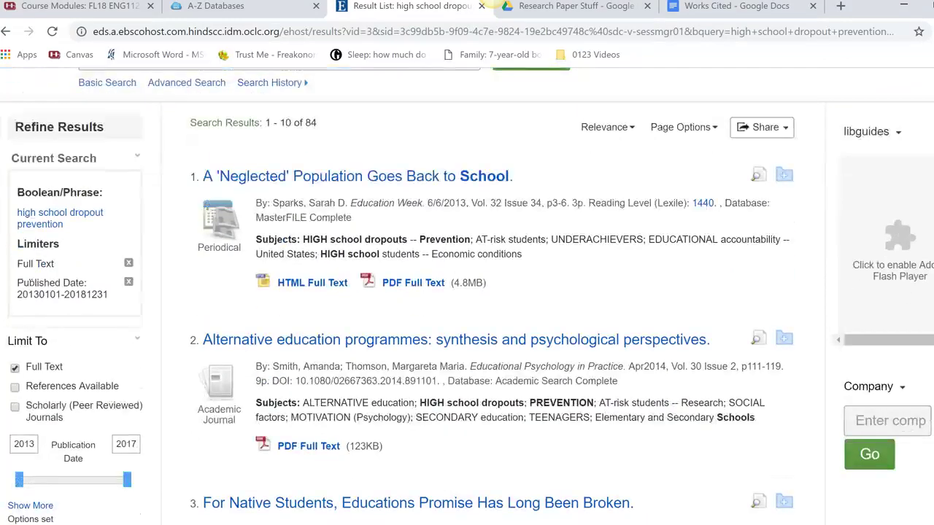
scroll(493, 292, down, 4)
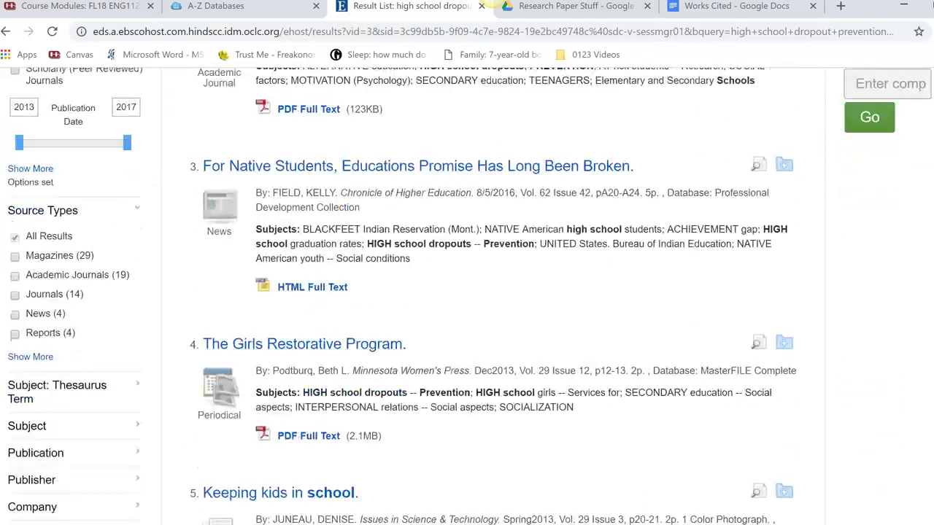
scroll(467, 292, down, 2)
scroll(466, 292, up, 10)
scroll(307, 228, up, 1)
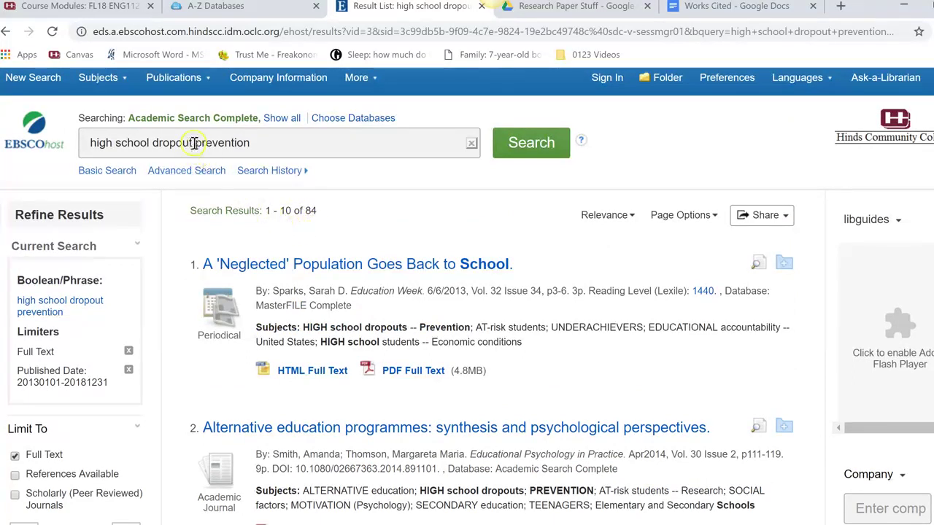
drag(194, 143, 256, 143)
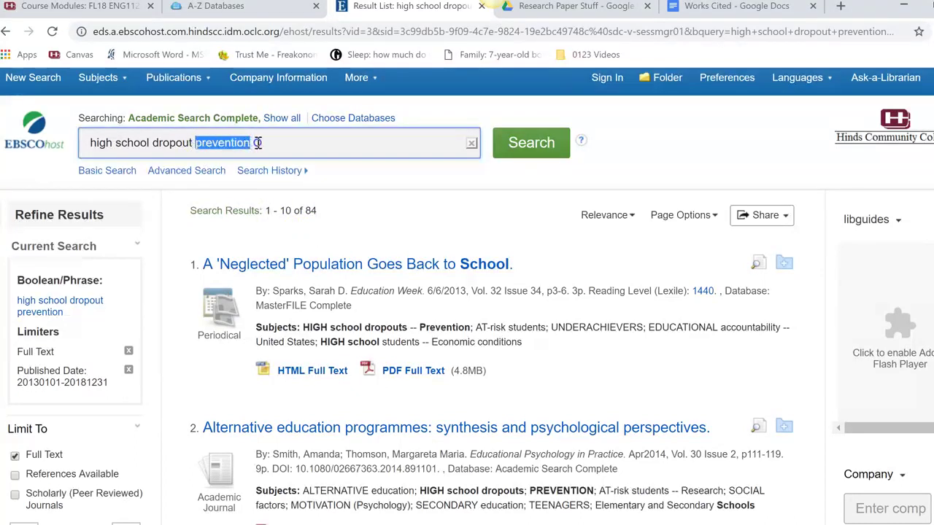
click(257, 143)
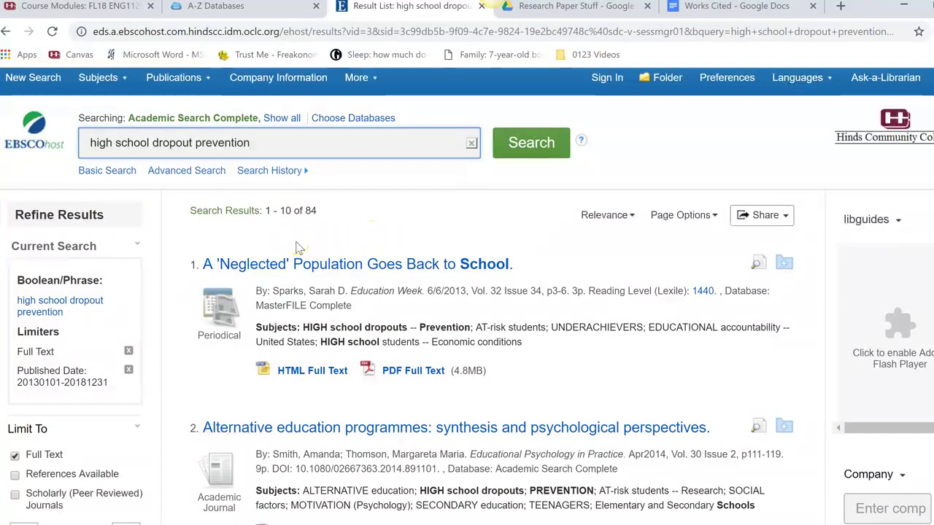
Step: Copy the persistent link to this search and paste it below the existing citation in the Works Cited document in Google Docs
click(766, 217)
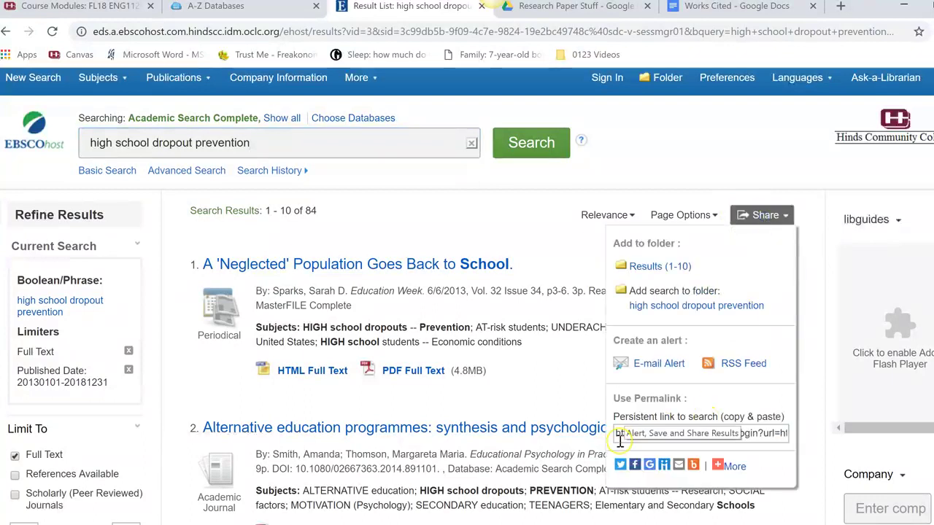
click(641, 433)
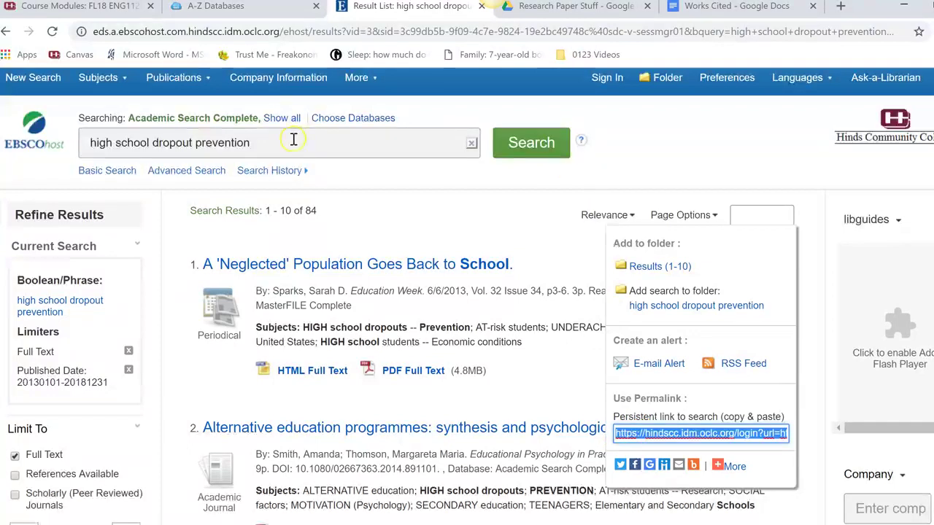
click(703, 9)
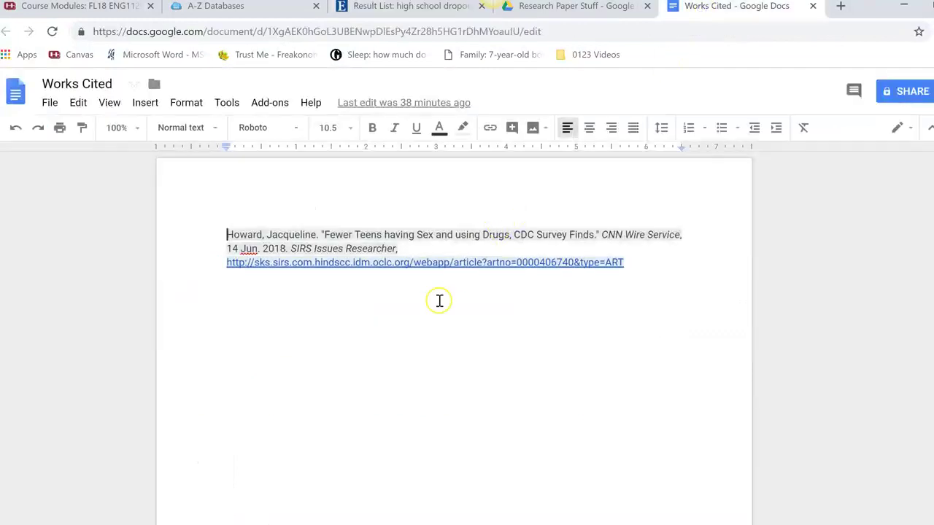
click(637, 261)
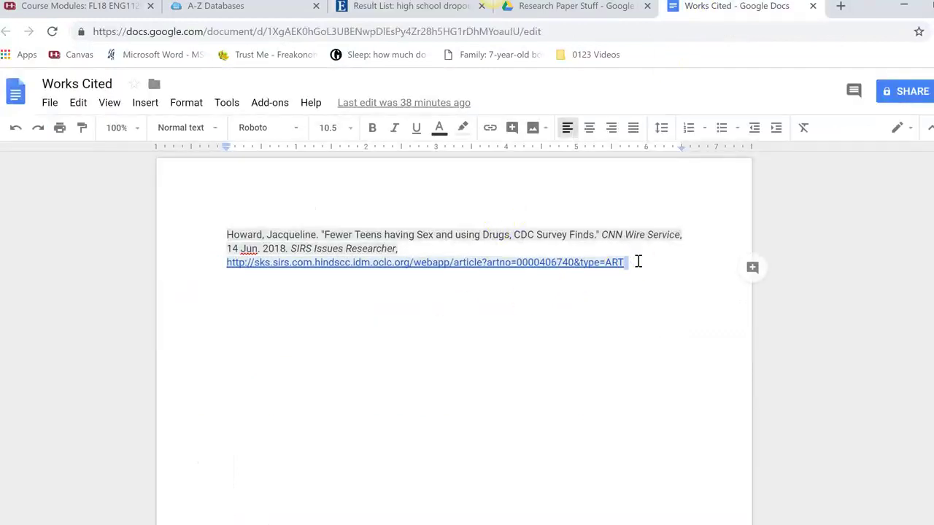
key(Return)
key(ctrl+v)
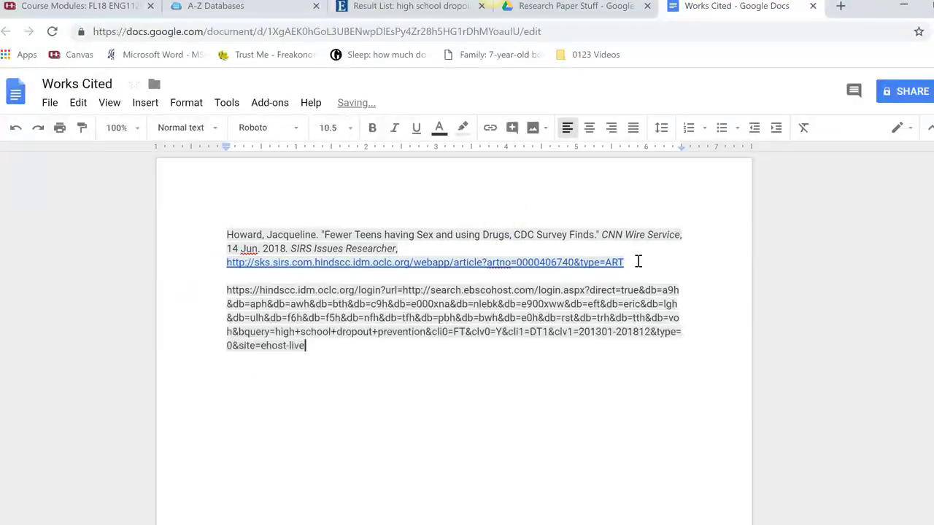
key(Return)
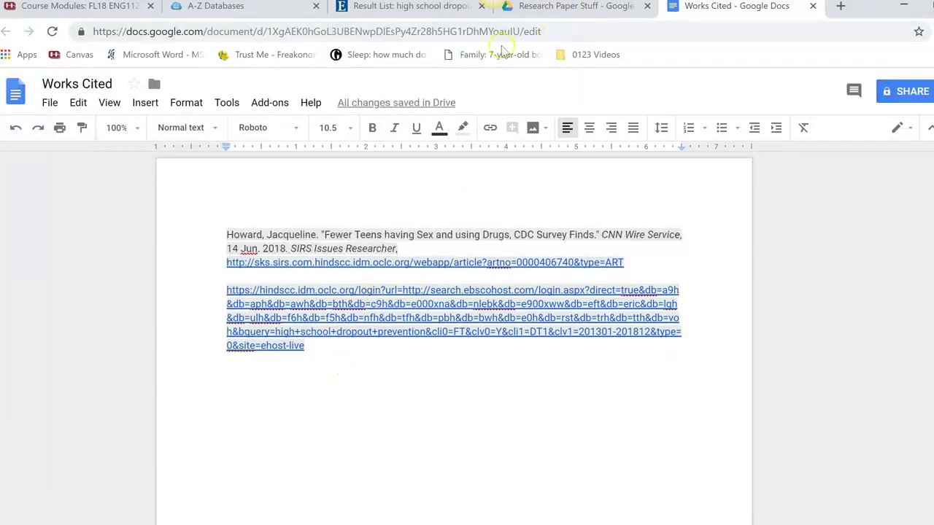
Step: Return to the EBSCOhost results, open the article "A 'Neglected' Population Goes Back to School" and review its abstract and full text
click(374, 7)
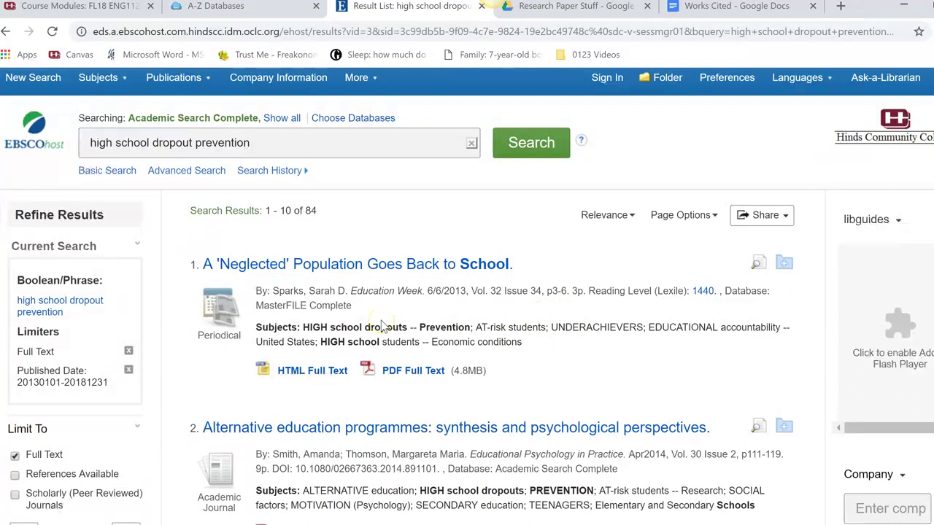
click(377, 267)
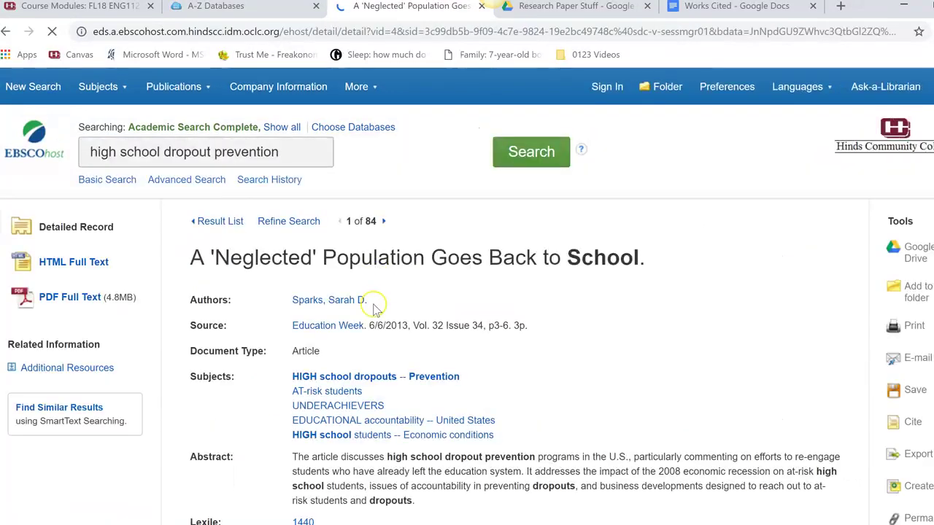
scroll(908, 177, down, 4)
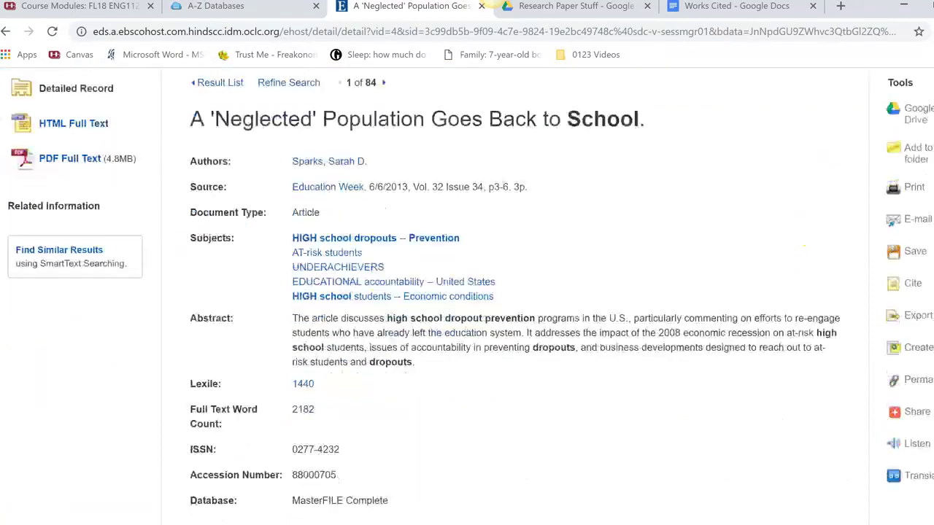
scroll(511, 292, down, 15)
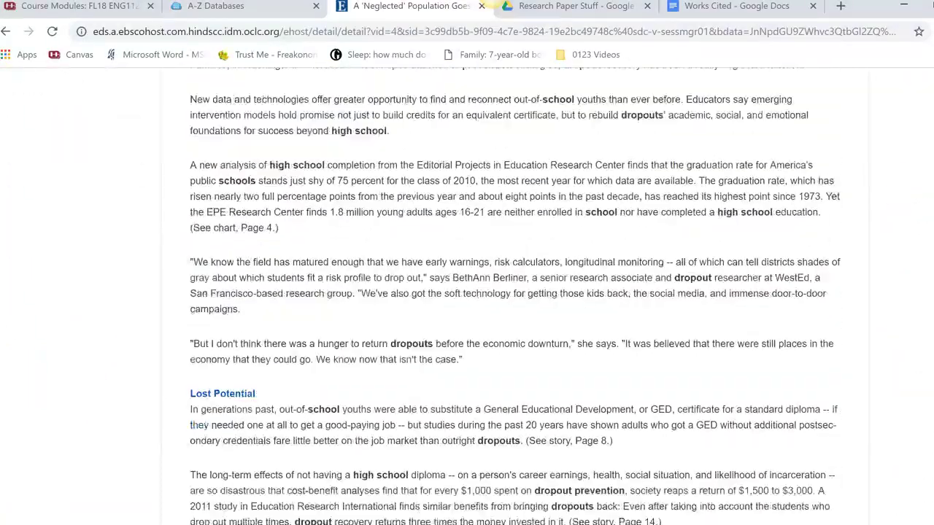
scroll(511, 292, down, 15)
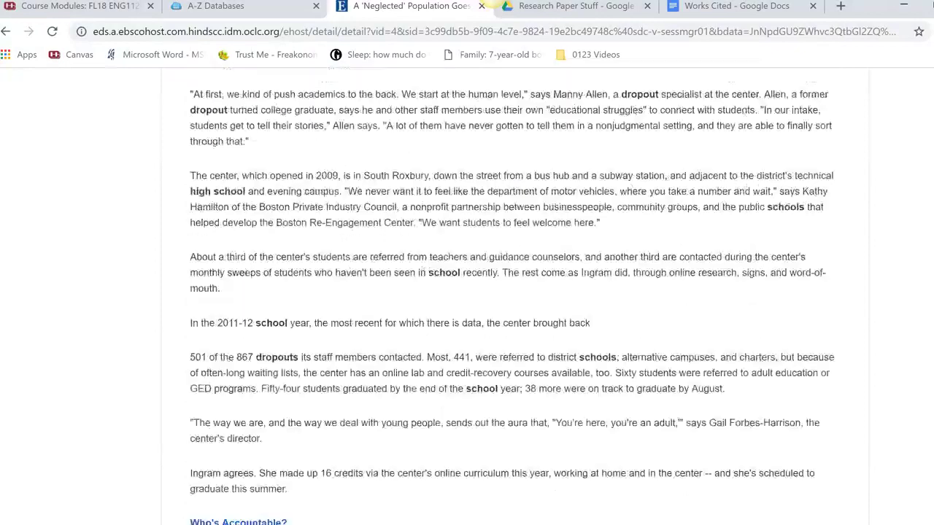
scroll(510, 292, up, 20)
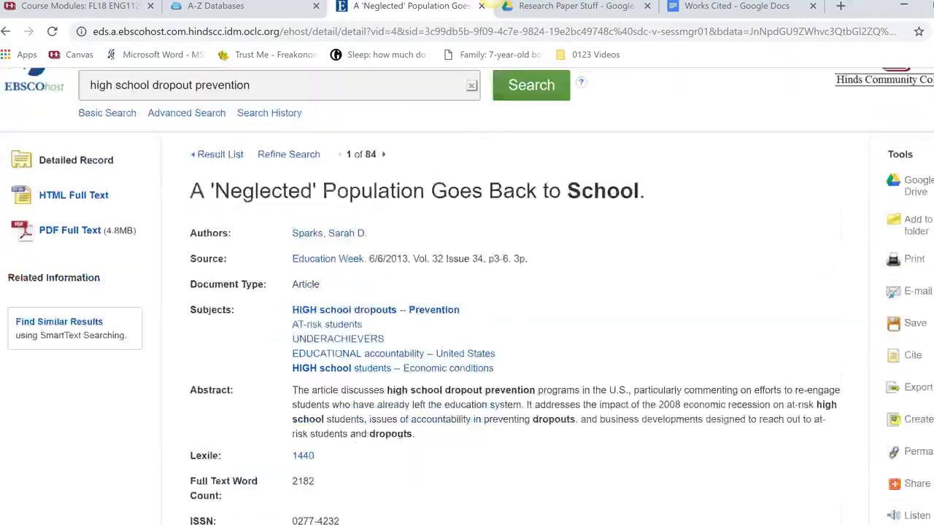
scroll(511, 292, down, 1)
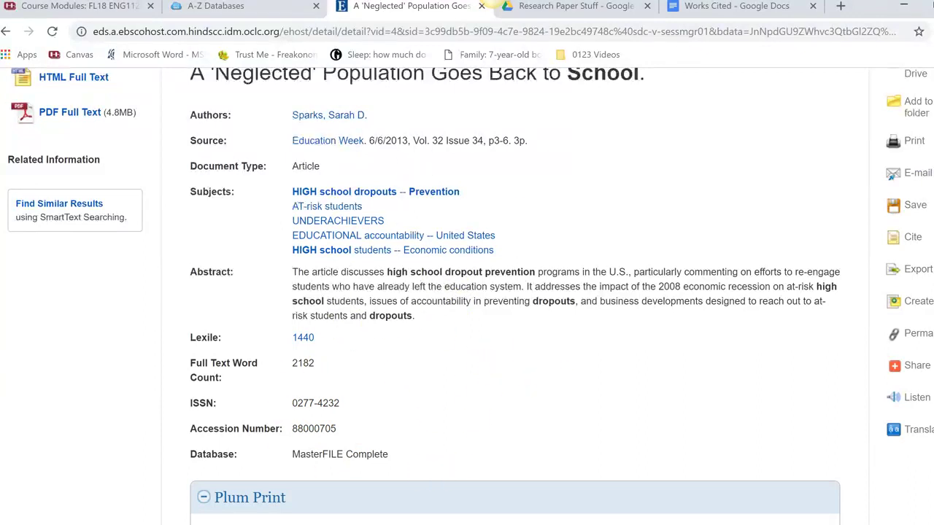
scroll(497, 6, up, 2)
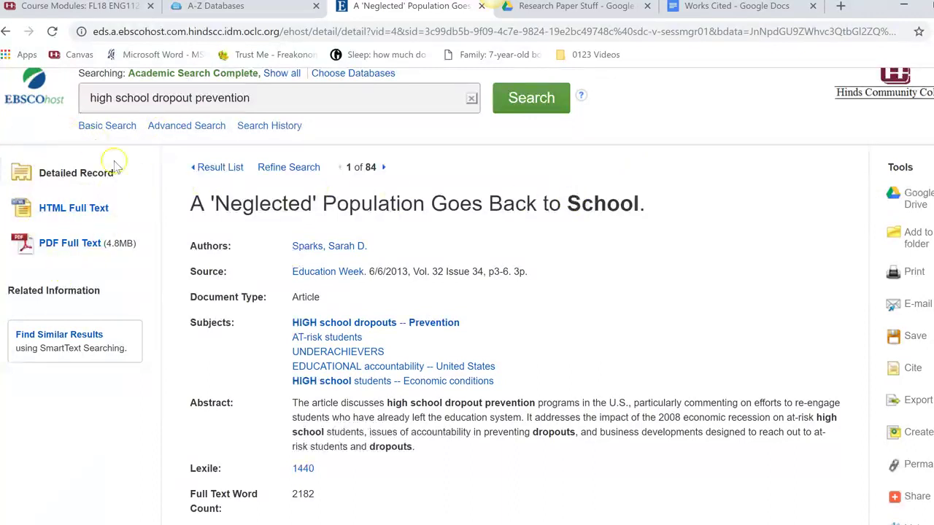
Step: Open the PDF full text of the article and look over its first page
click(63, 248)
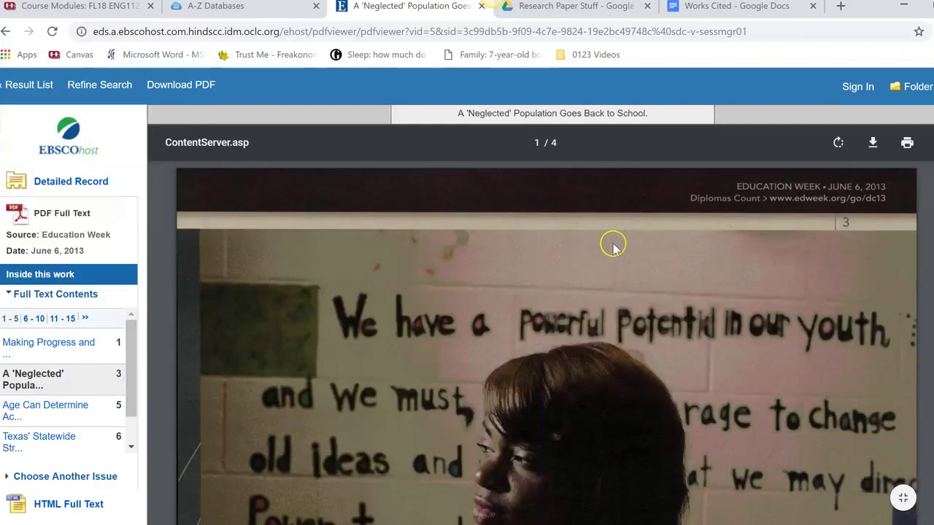
scroll(546, 343, down, 7)
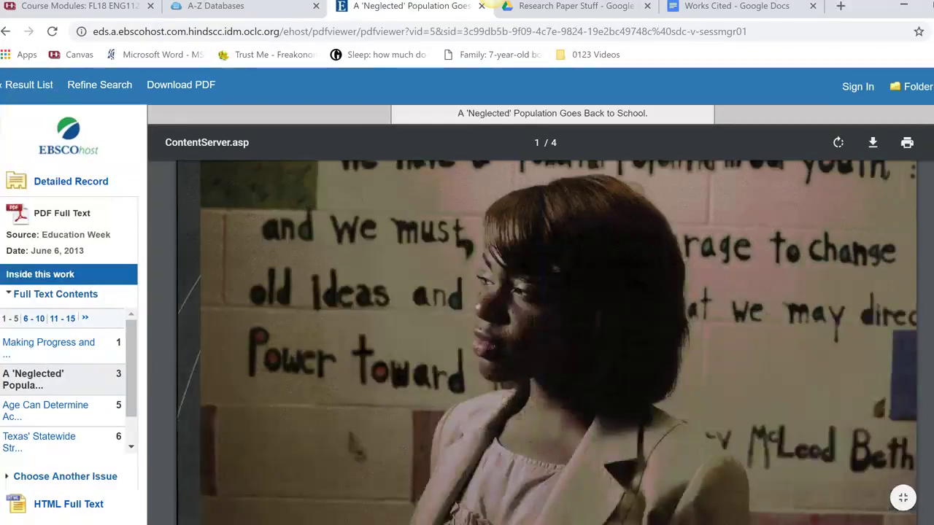
scroll(546, 343, down, 10)
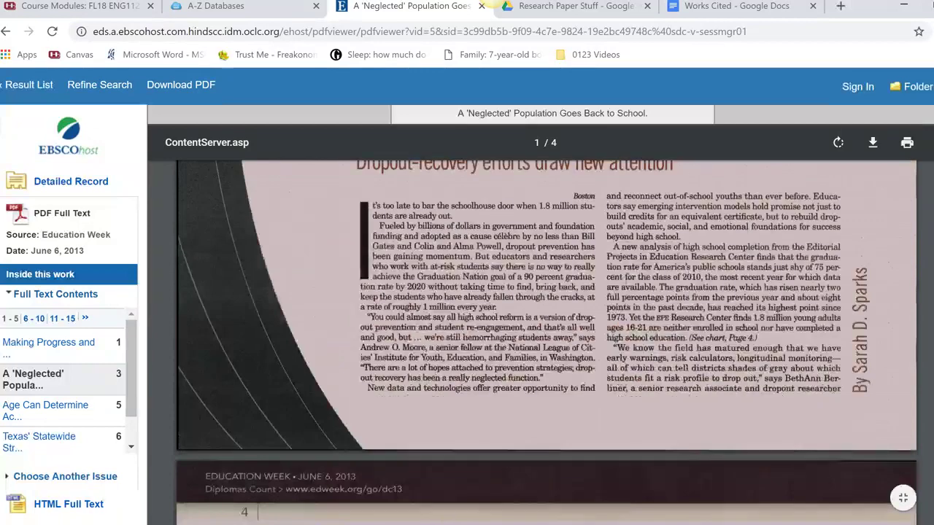
scroll(547, 343, up, 15)
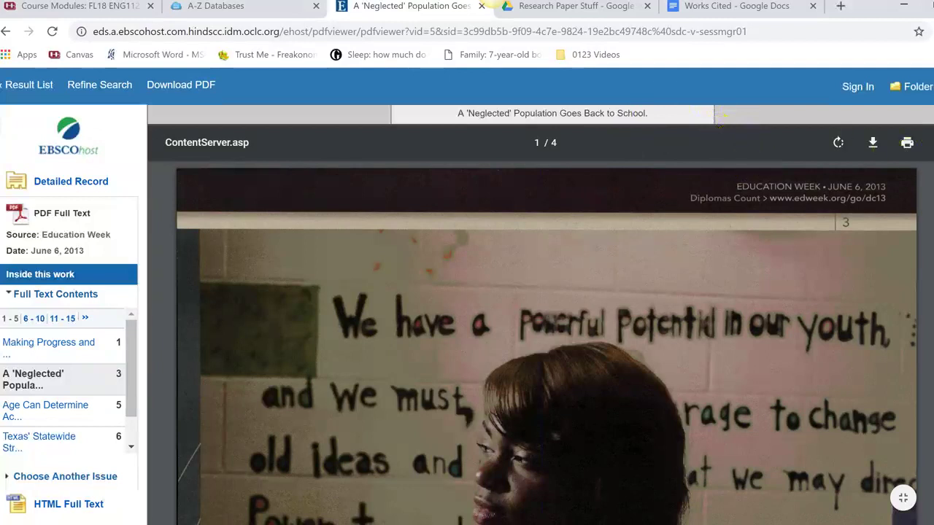
scroll(903, 489, down, 1)
scroll(548, 343, down, 5)
scroll(547, 343, down, 3)
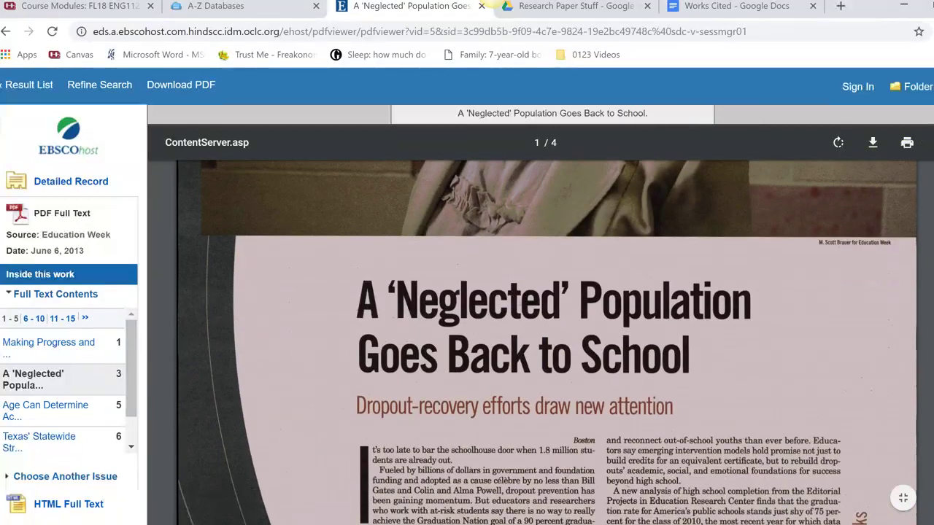
scroll(547, 343, up, 8)
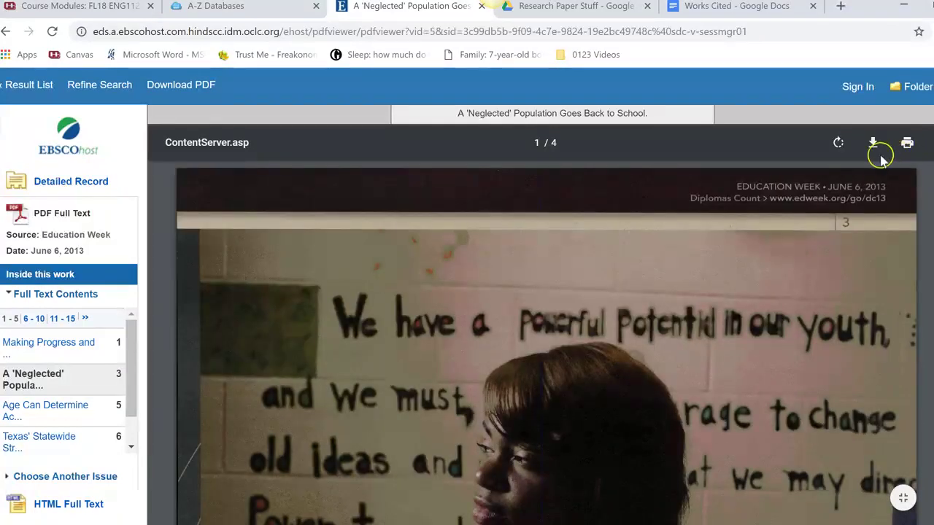
Step: Download the article PDF to the Documents folder, naming the file with the author's name followed by "Neglected Population."
click(873, 146)
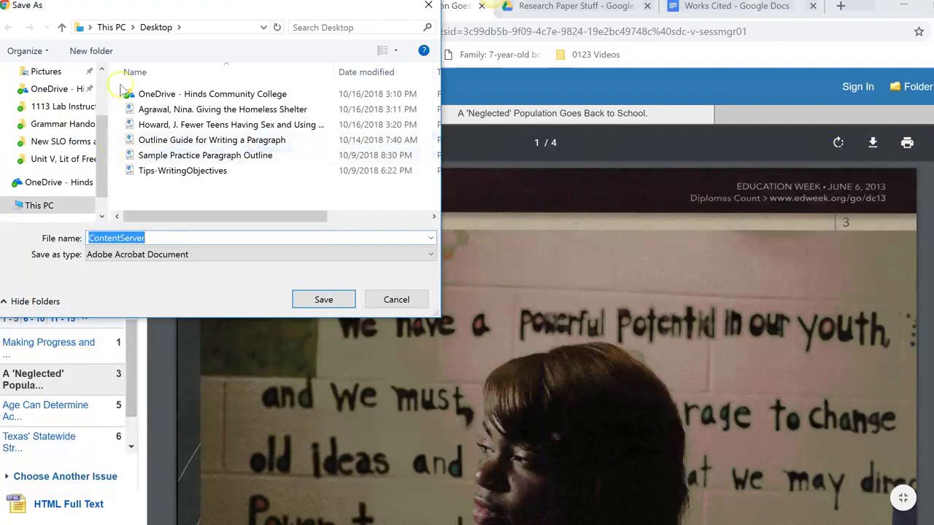
scroll(73, 146, up, 2)
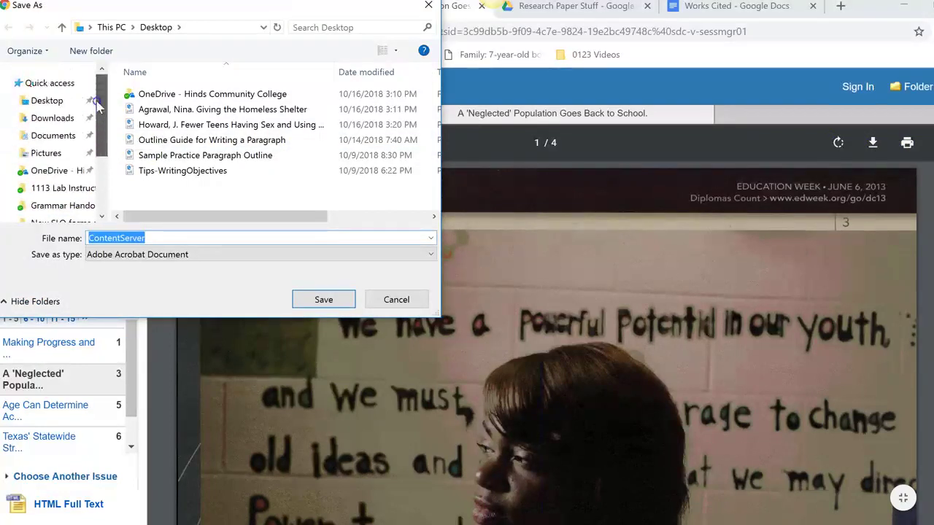
click(47, 137)
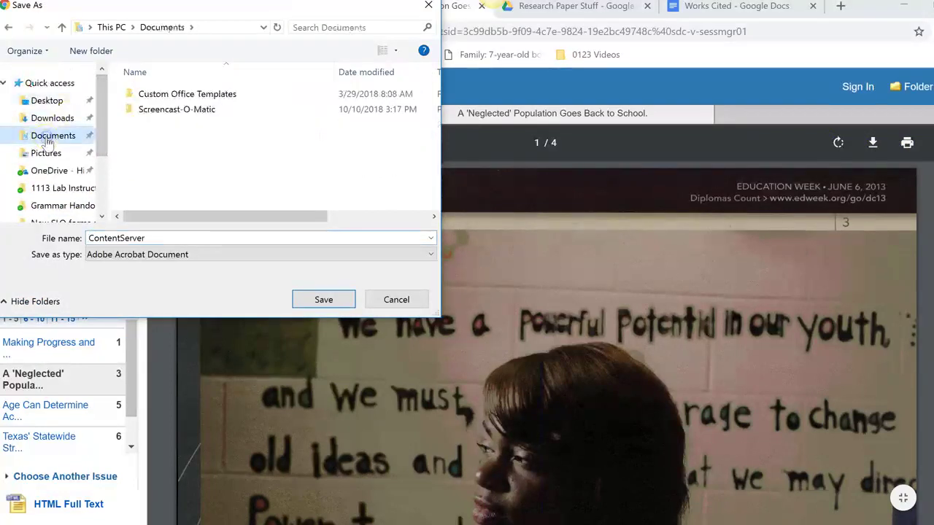
double_click(157, 237)
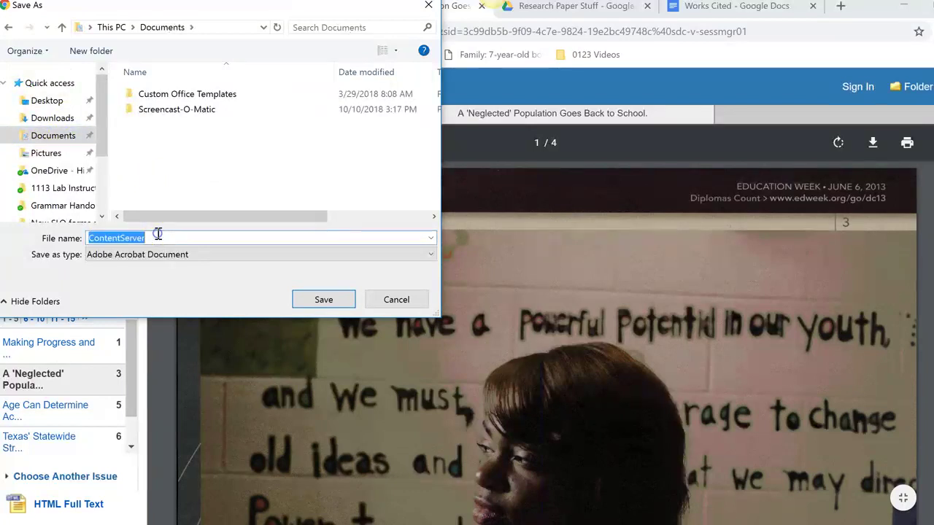
text(sparks,)
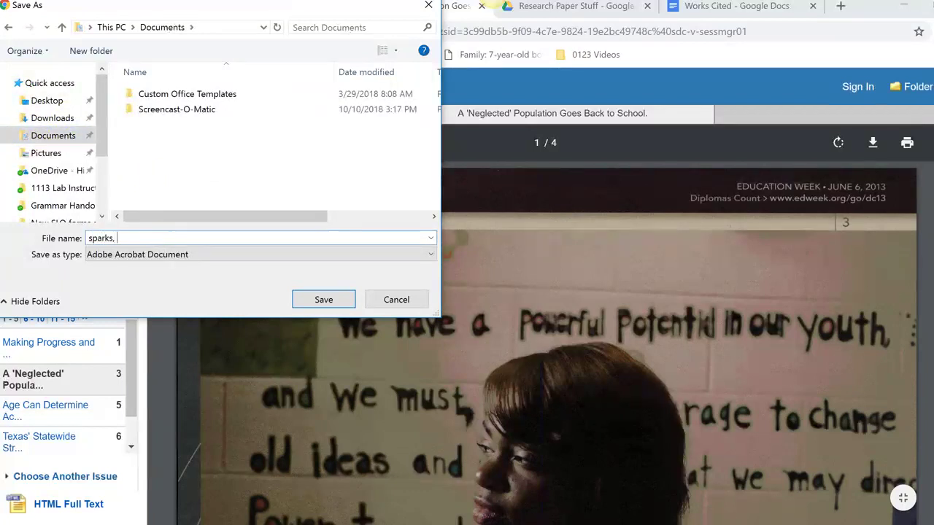
key(BackSpace)
key(BackSpace)
key(BackSpace)
text(Sparks,)
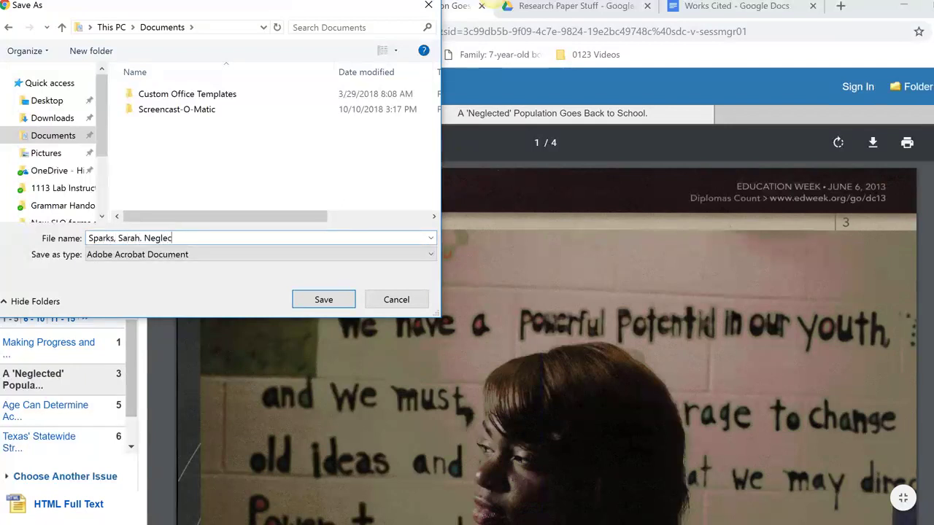
key(BackSpace)
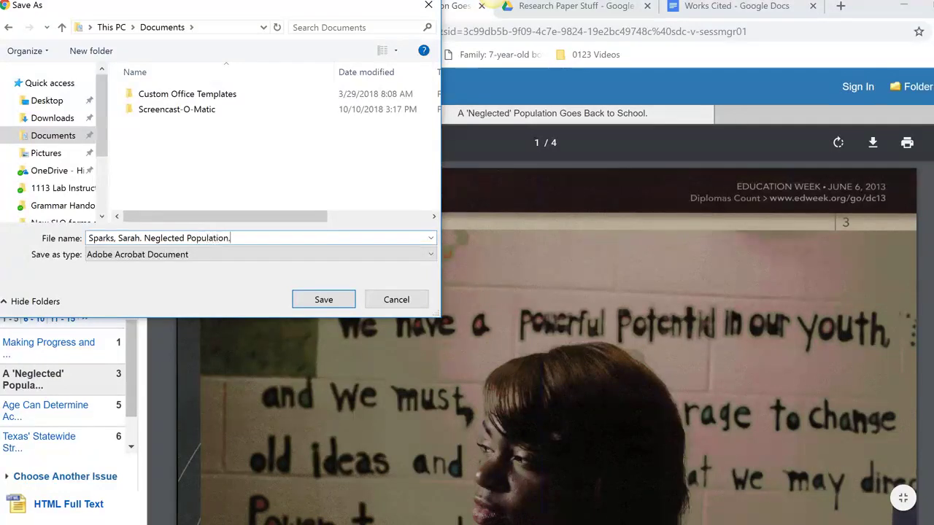
click(317, 291)
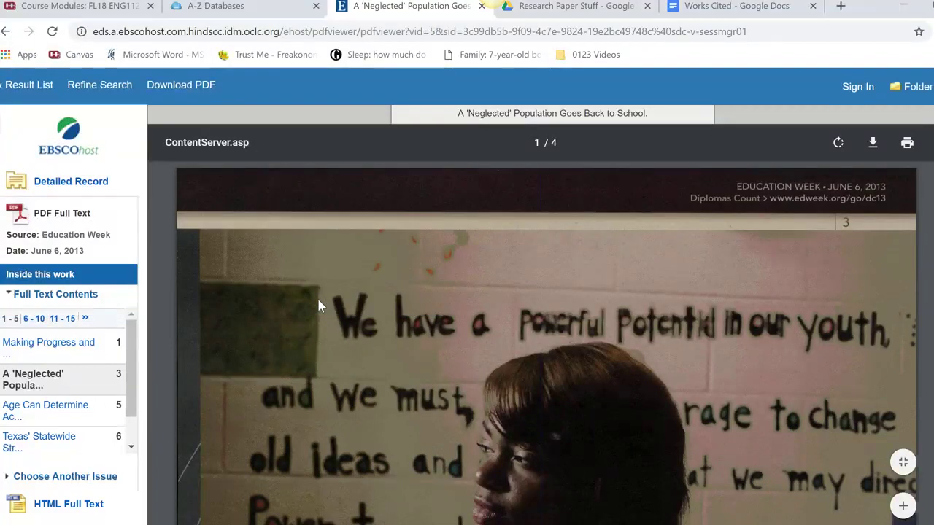
Step: Upload the saved PDF from Documents to the Research Paper Stuff folder in Google Drive and preview the uploaded file
click(561, 9)
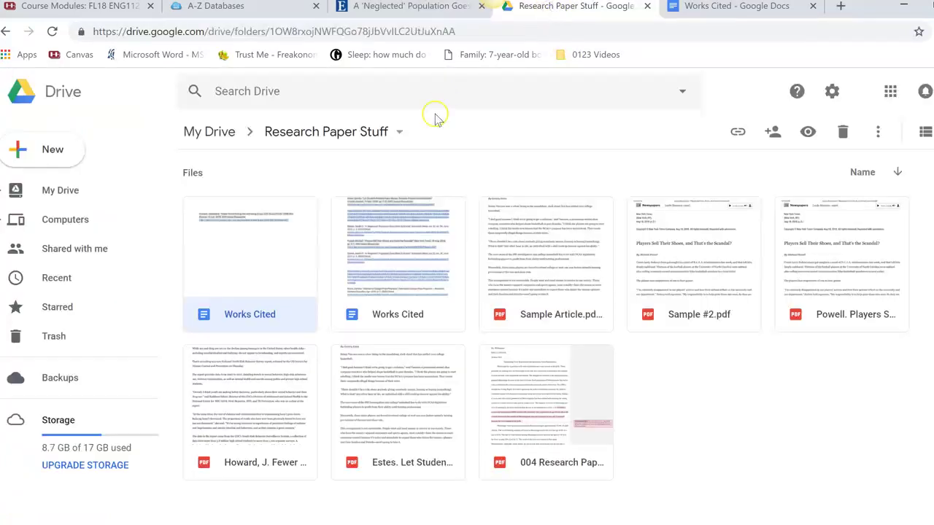
click(43, 160)
click(54, 191)
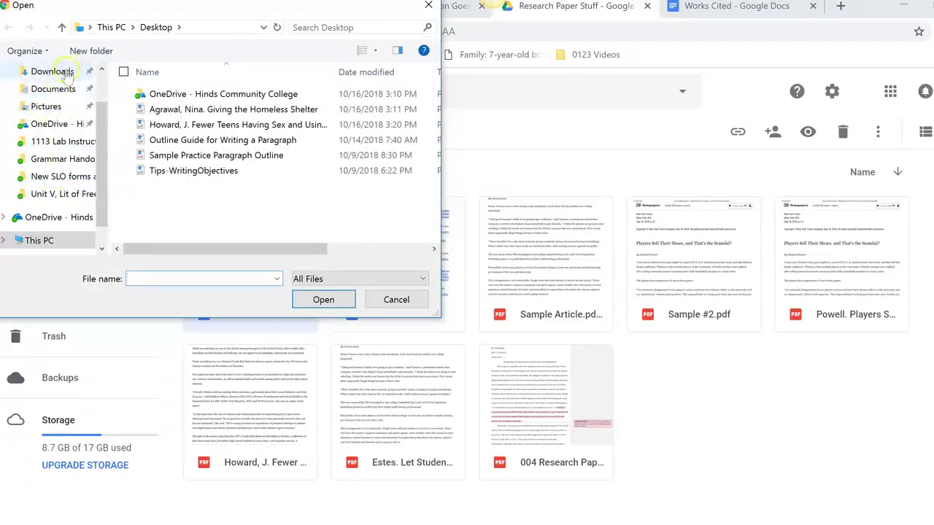
click(60, 93)
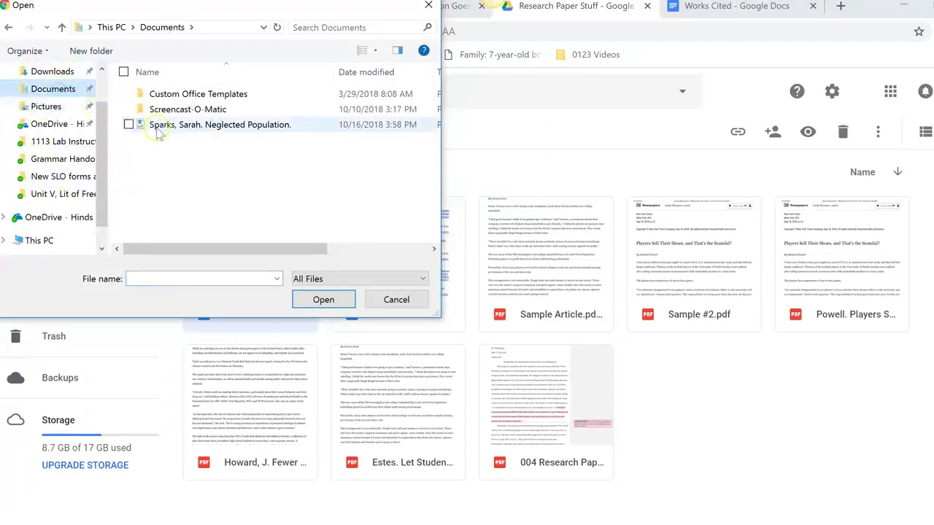
double_click(176, 127)
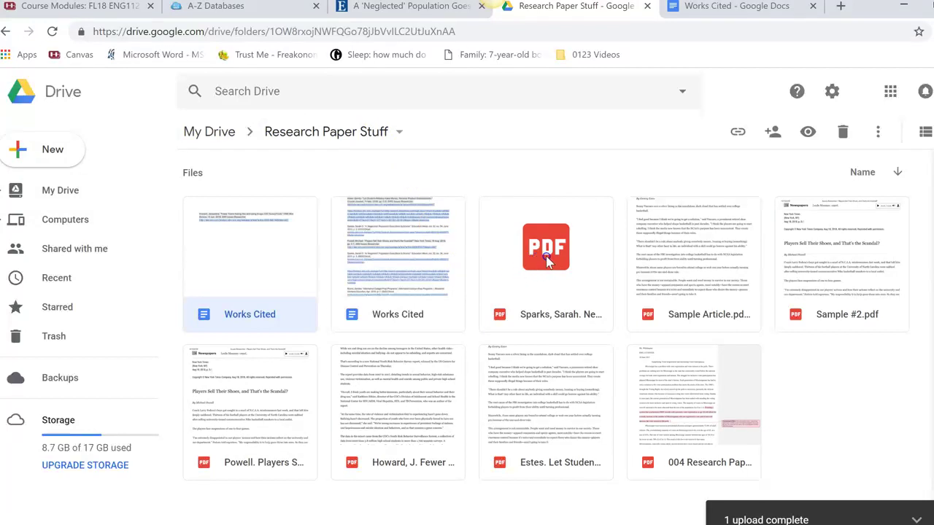
double_click(547, 266)
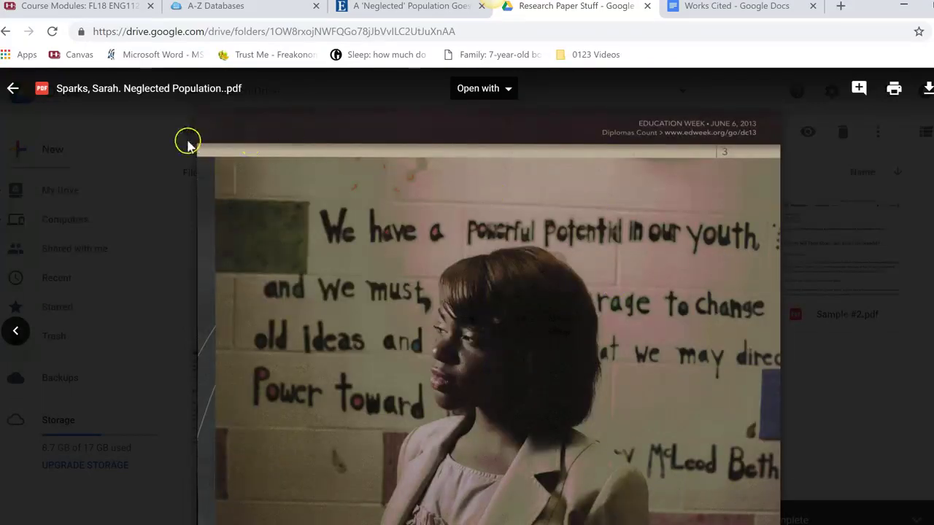
click(13, 88)
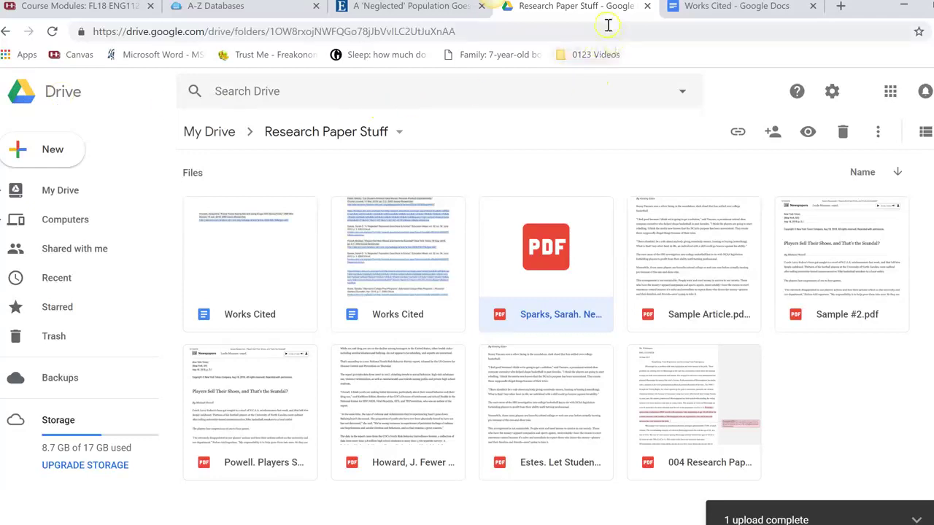
Step: Return to the article's EBSCOhost record, copy its MLA citation and paste it below the search link in the Works Cited document
click(714, 9)
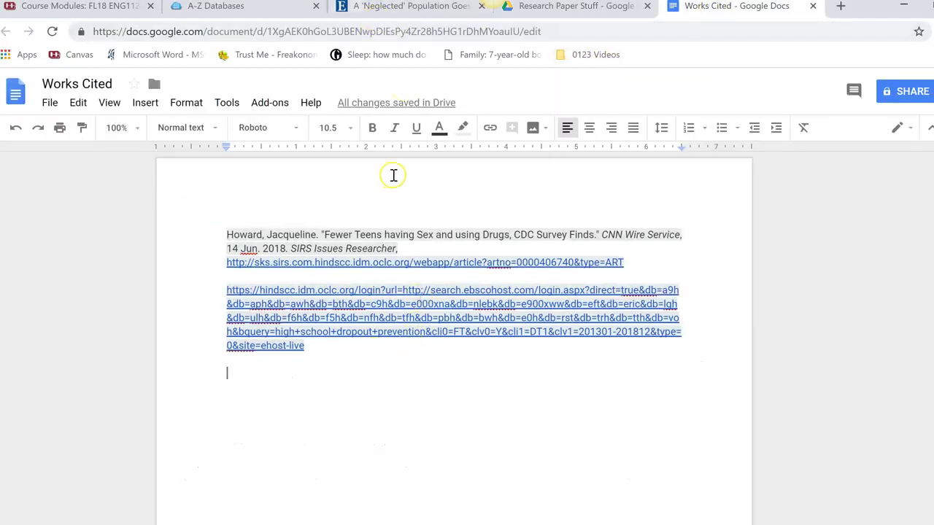
click(390, 8)
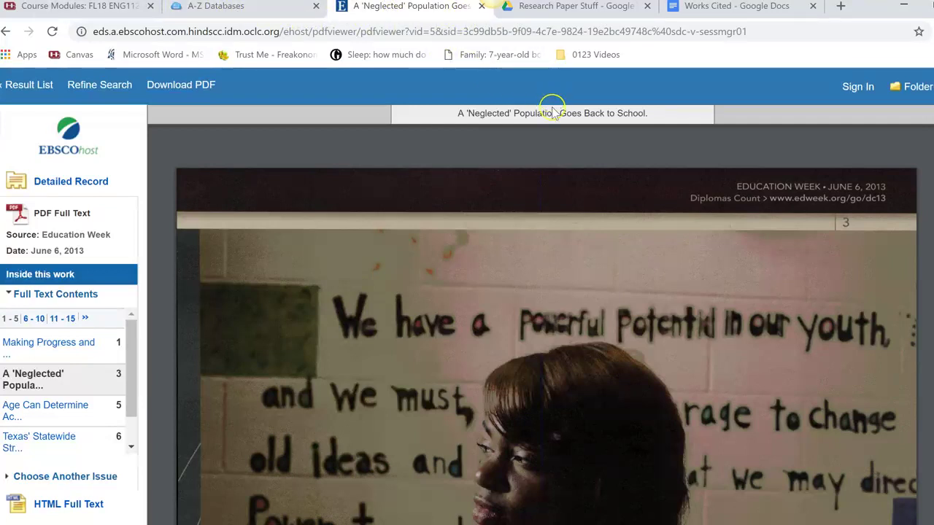
mouse_move(605, 215)
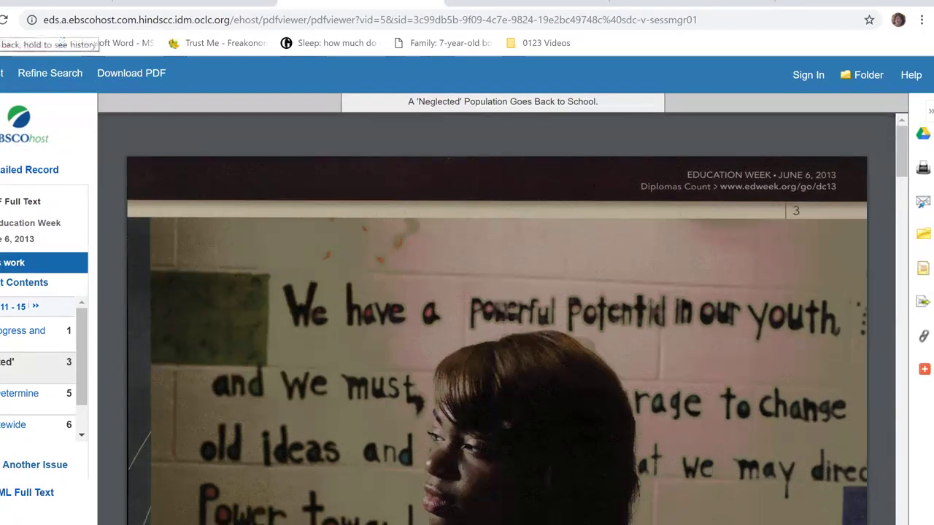
key(alt+Left)
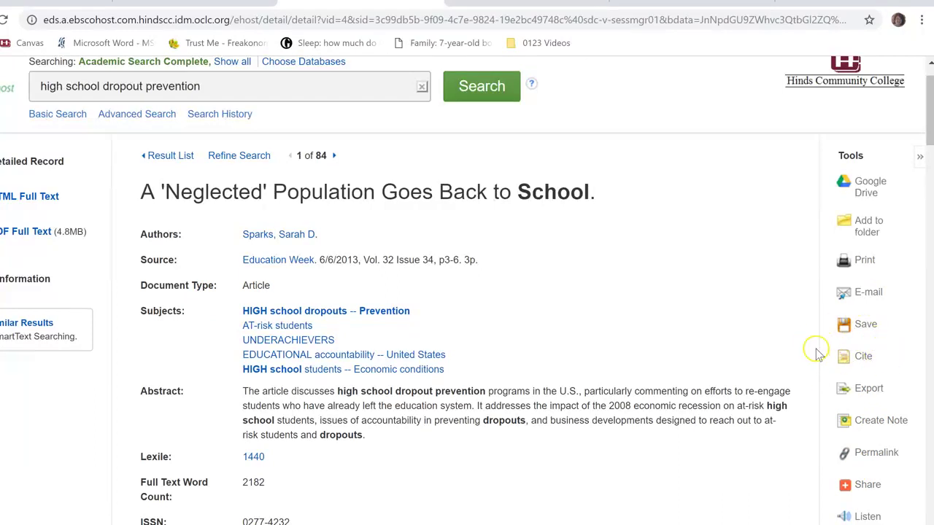
click(863, 357)
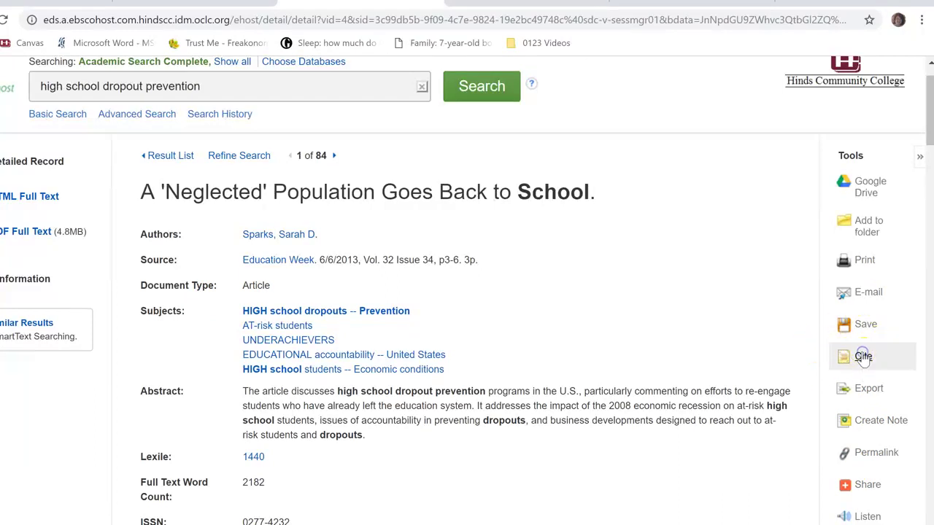
drag(781, 277, 783, 388)
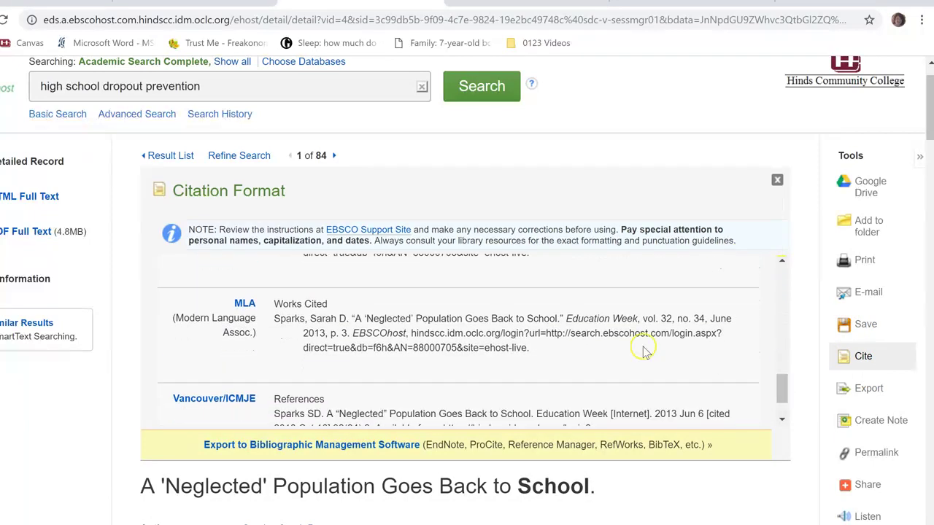
drag(275, 321, 522, 348)
key(ctrl+c)
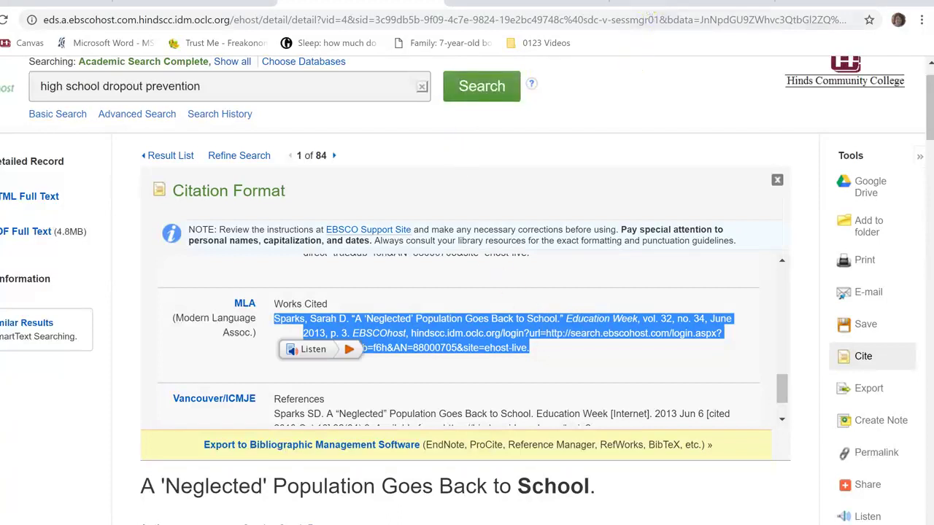
click(634, 4)
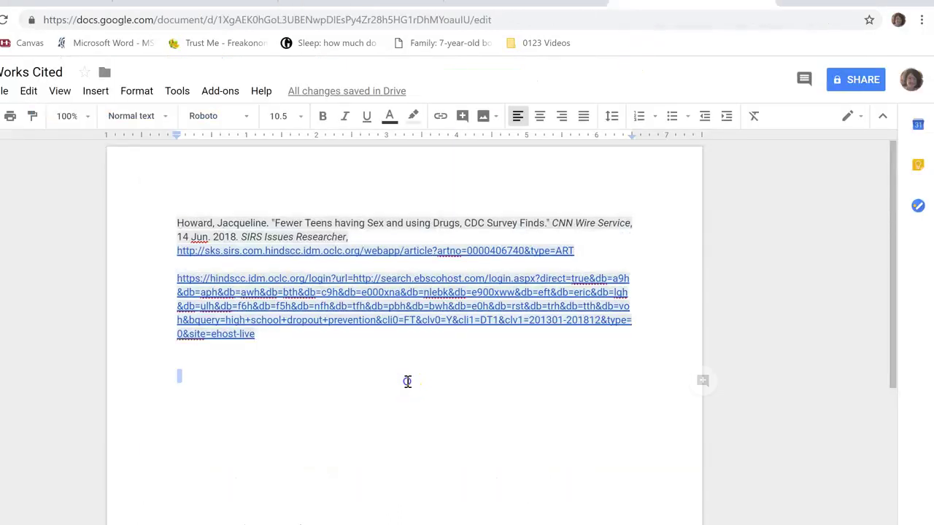
key(ctrl+v)
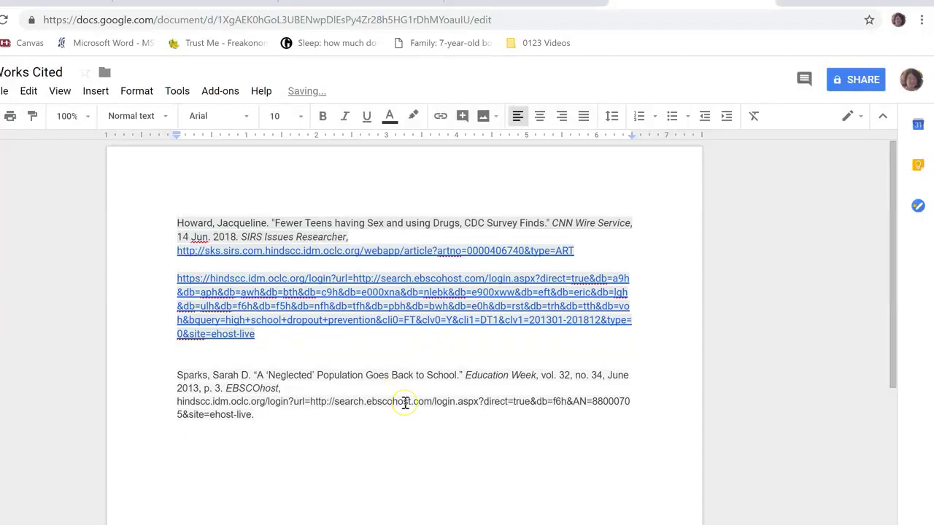
key(Return)
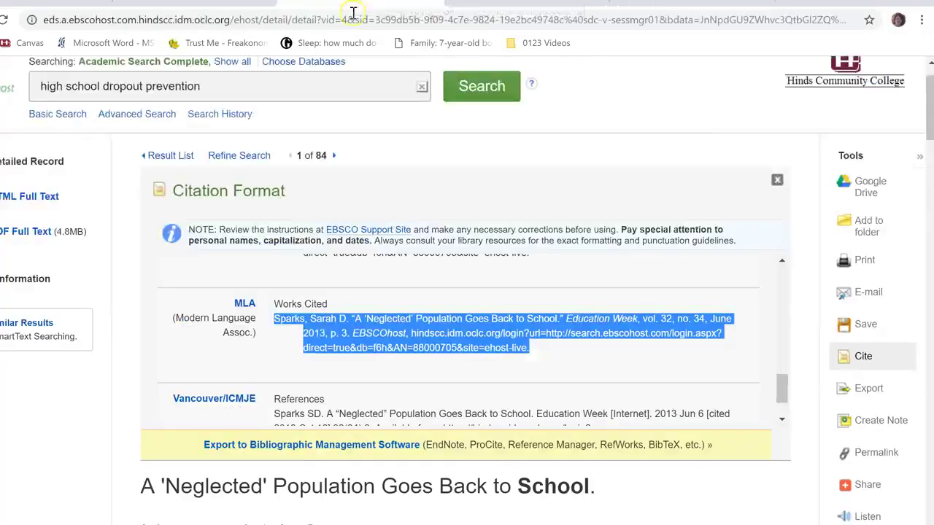
Step: Copy the article's permalink from its EBSCOhost record and paste it below the new MLA citation in Works Cited
click(355, 6)
click(502, 299)
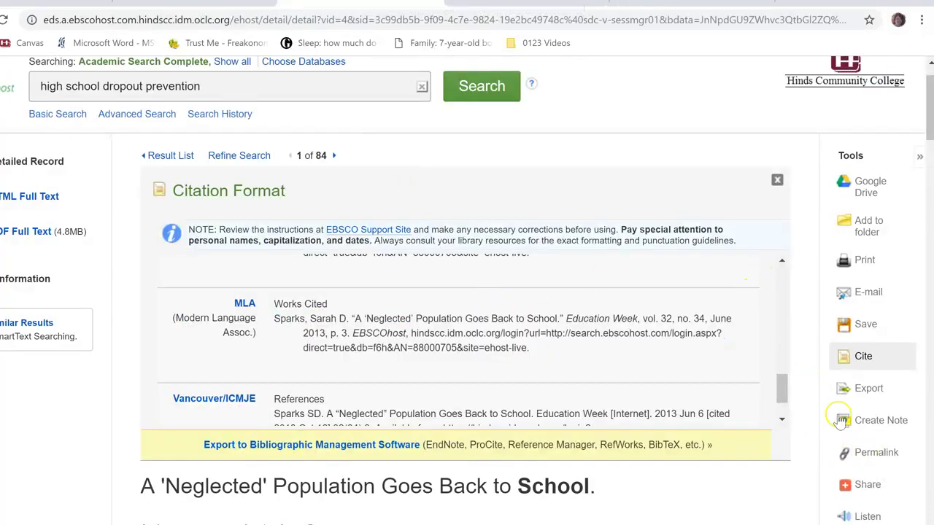
click(869, 456)
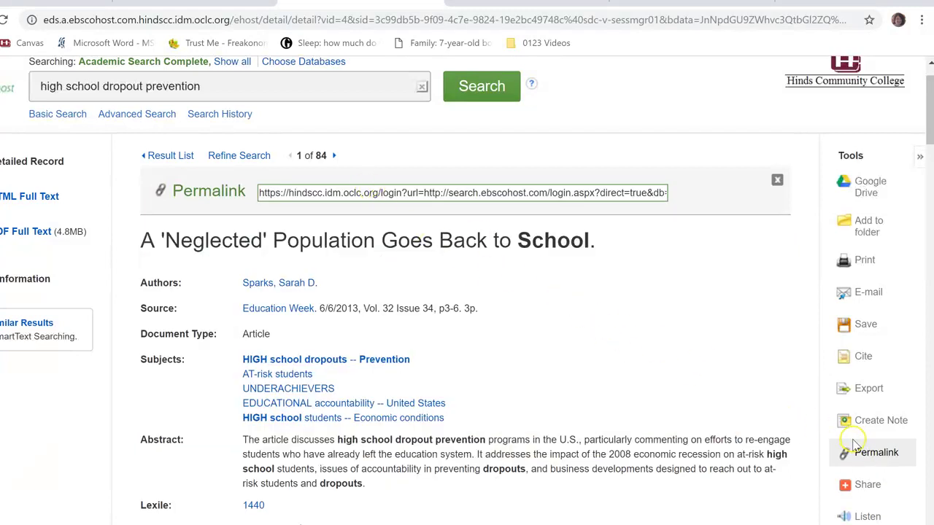
click(259, 193)
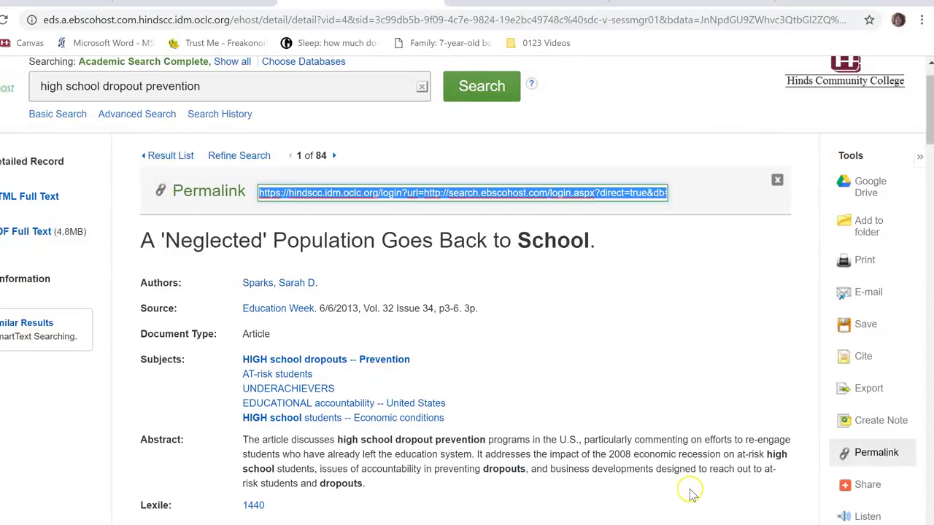
click(682, 520)
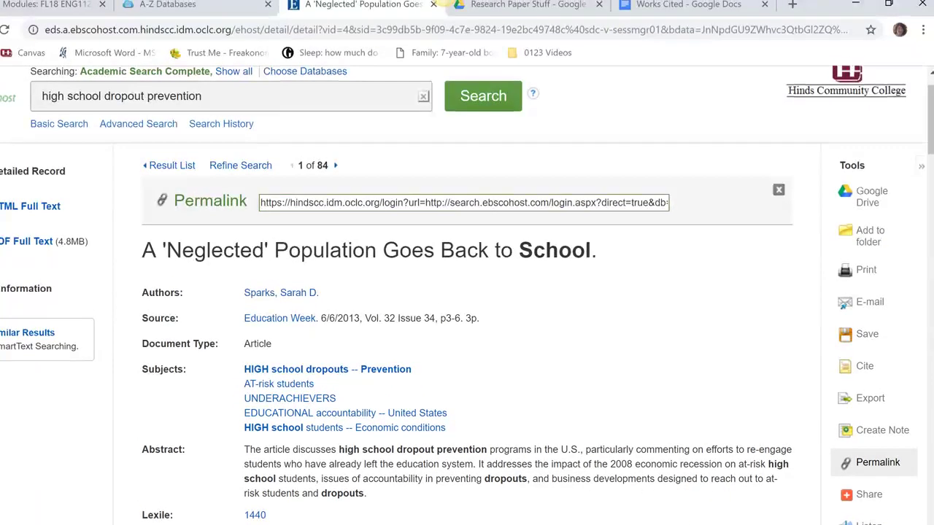
click(648, 9)
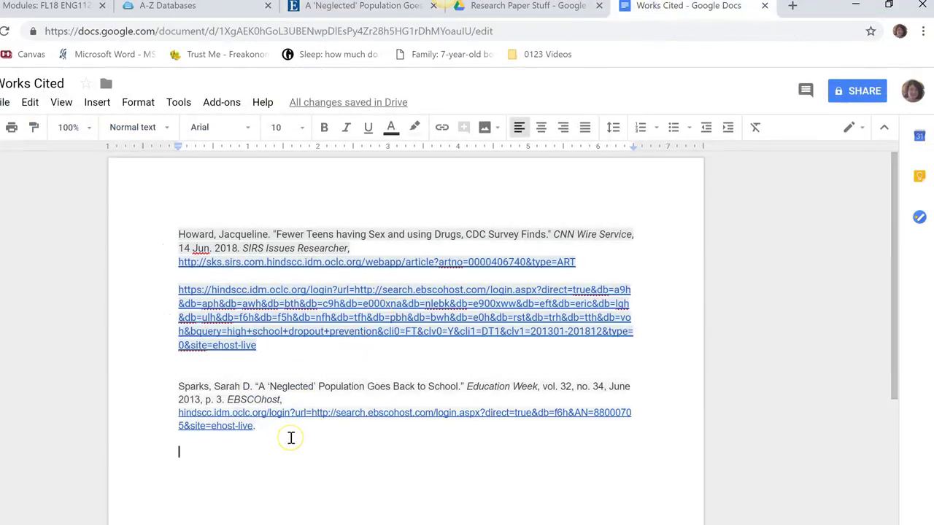
text(https://hindscc.idm.oclc.org/login?url=http://search.ebscohost.com/login.aspx?direct=true&db=f6h&AN=88000705&site=ehost-live)
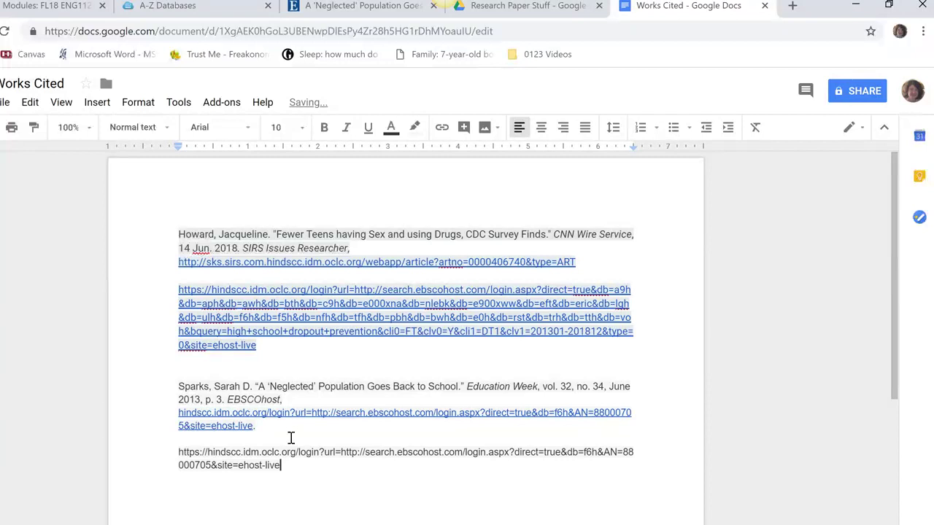
Step: Label the pasted article link with "Permalink:" on its own line above the URL
click(178, 452)
text(Permalink:)
key(Return)
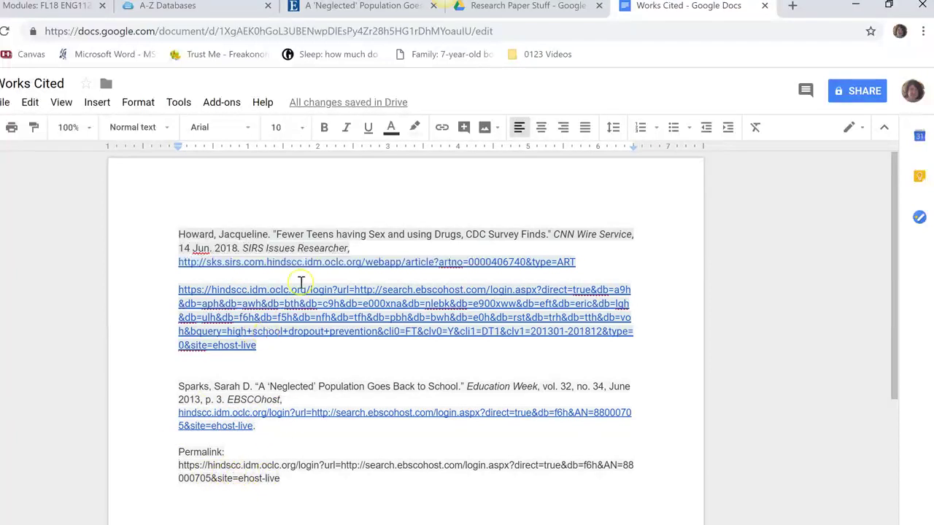
Step: Switch back to the article's detailed record in EBSCOhost
click(326, 11)
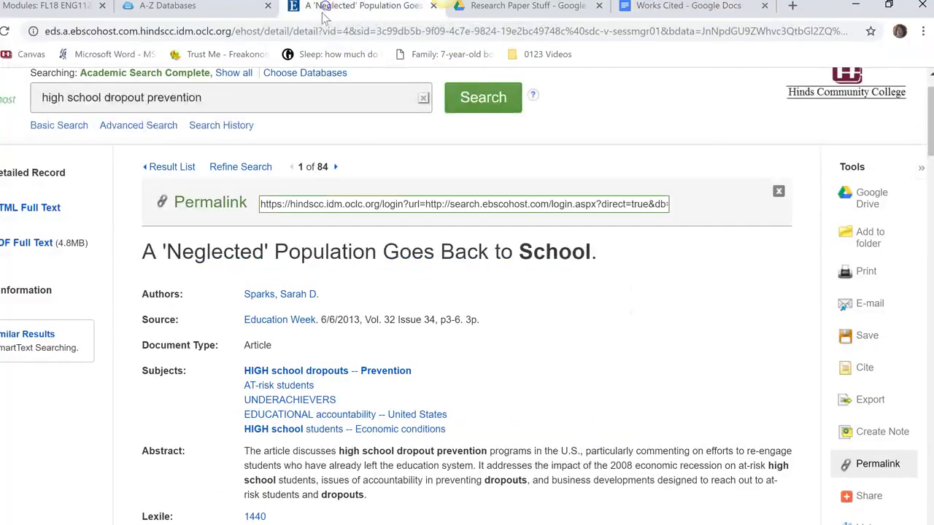
click(316, 301)
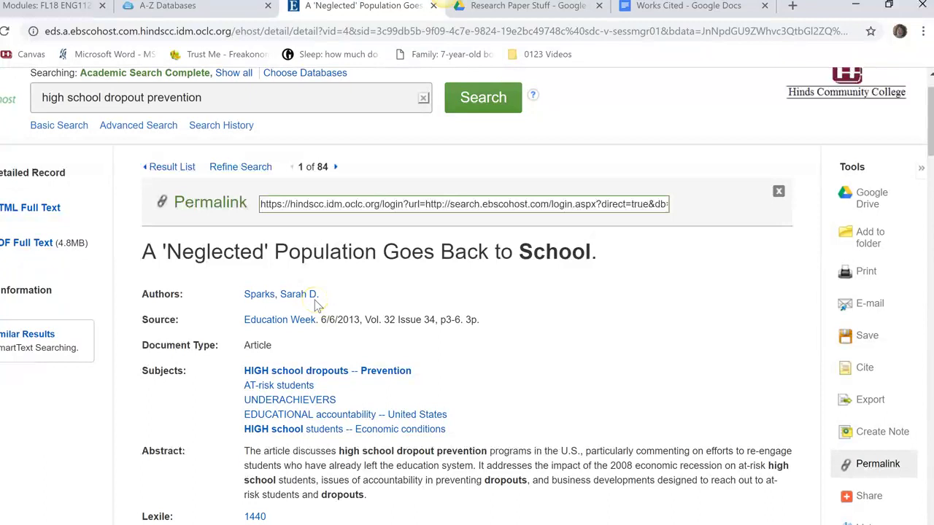